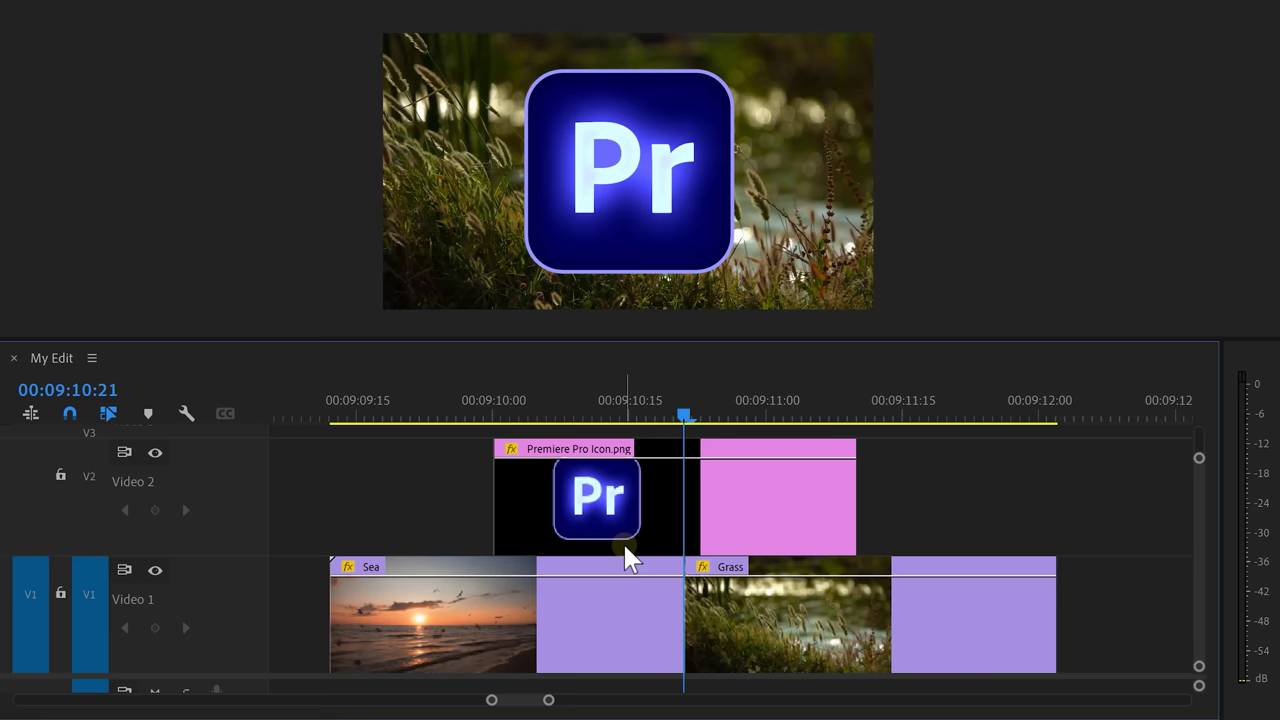
Nest the Premiere Pro logo clip as Nested Sequence 06 and apply a Transform effect to it.
right_click(624, 547)
click(672, 351)
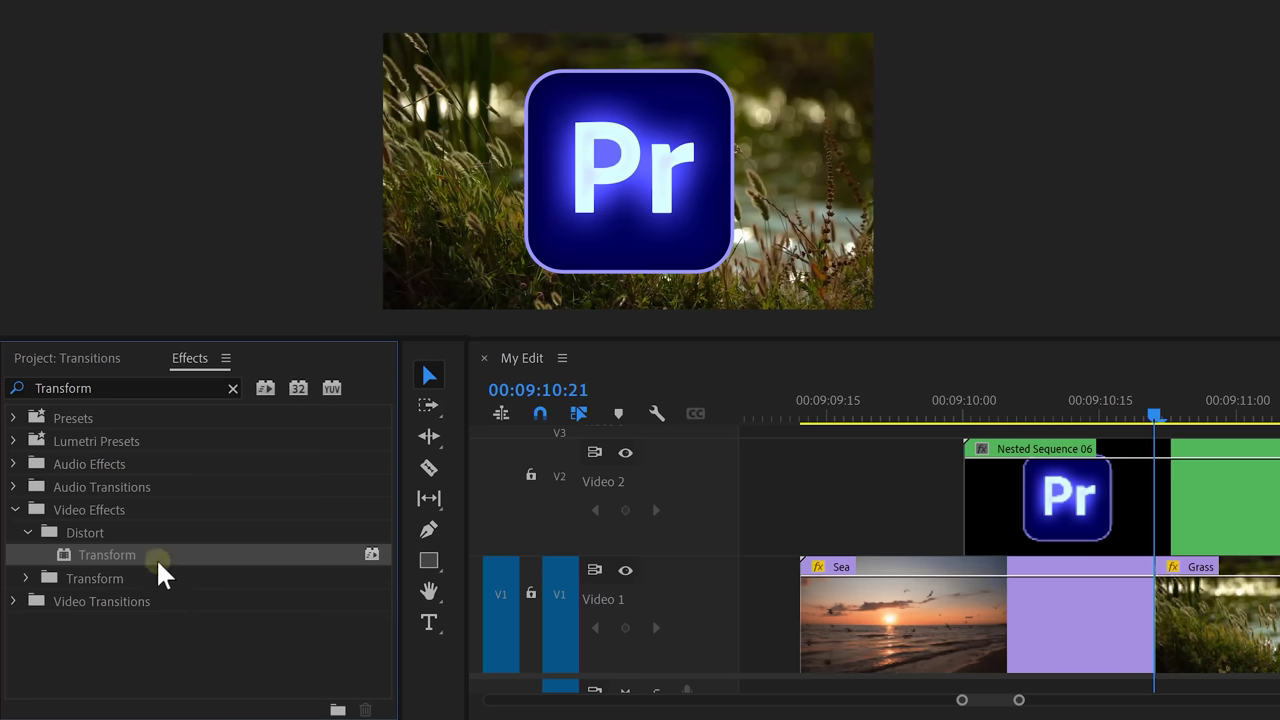
drag(157, 560, 566, 500)
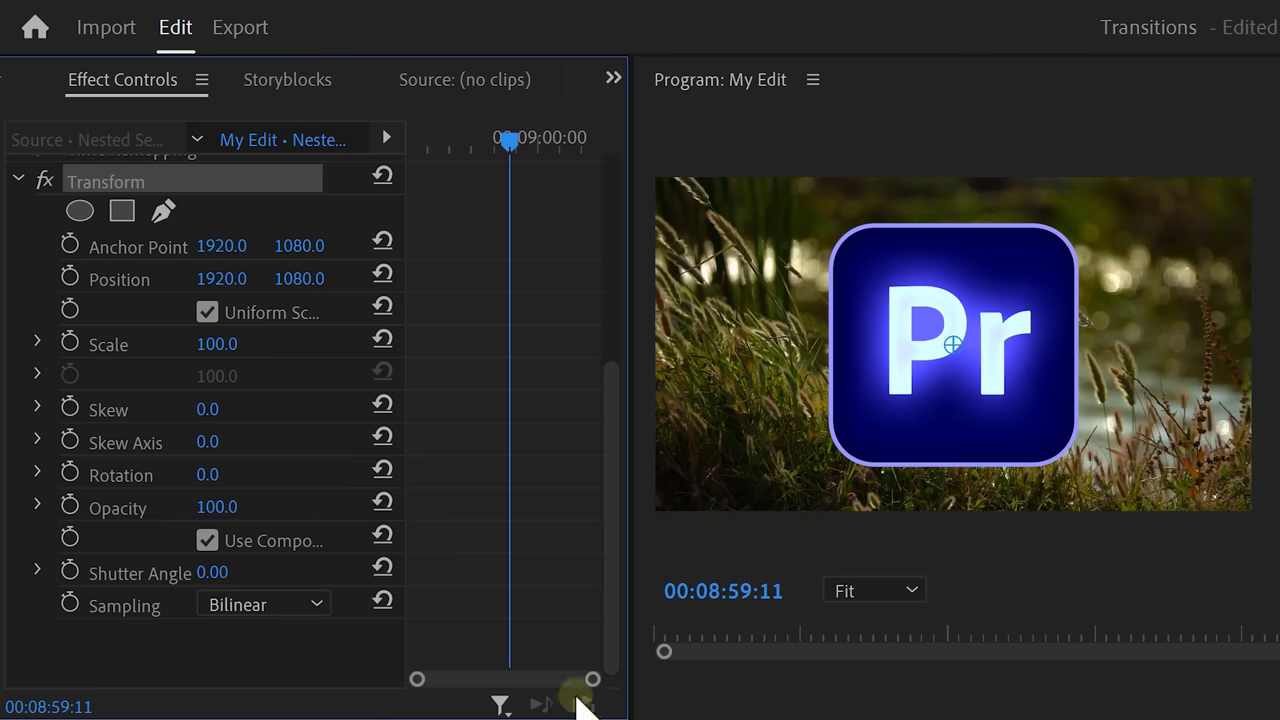
click(153, 284)
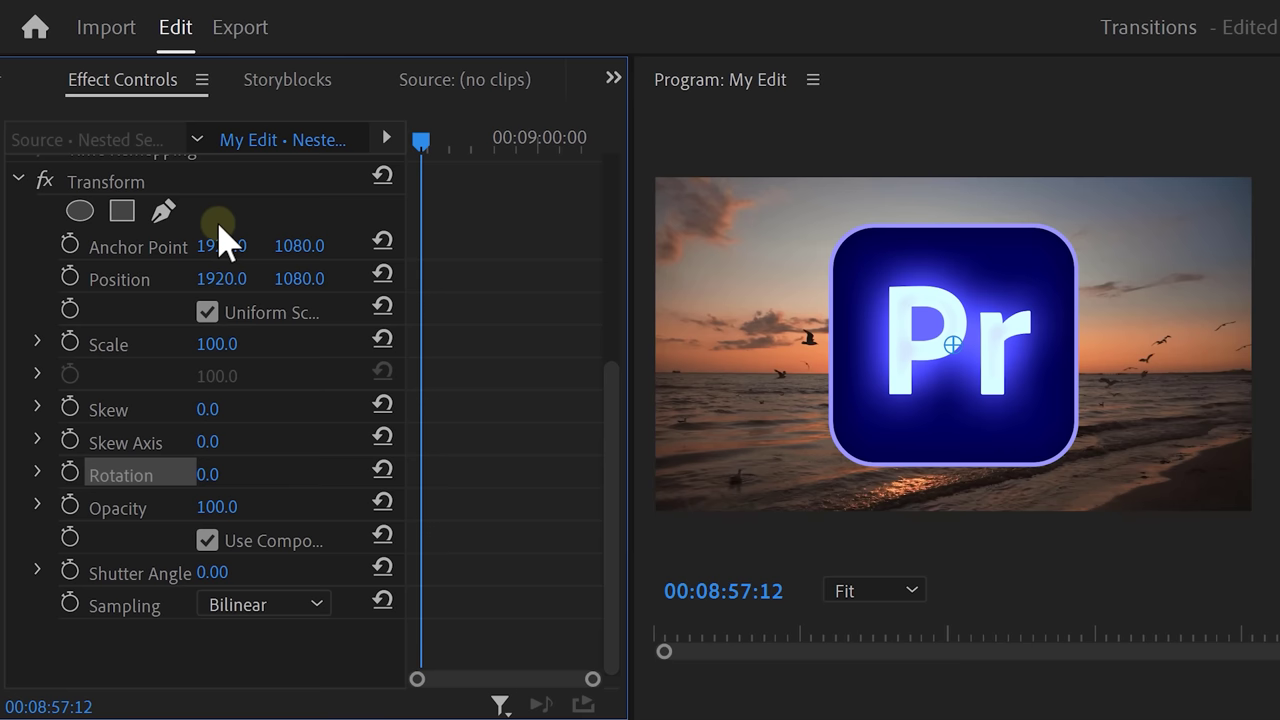
Keyframe the logo's Position from Y 3063 and Rotation from -106° so it swings up into frame.
click(69, 277)
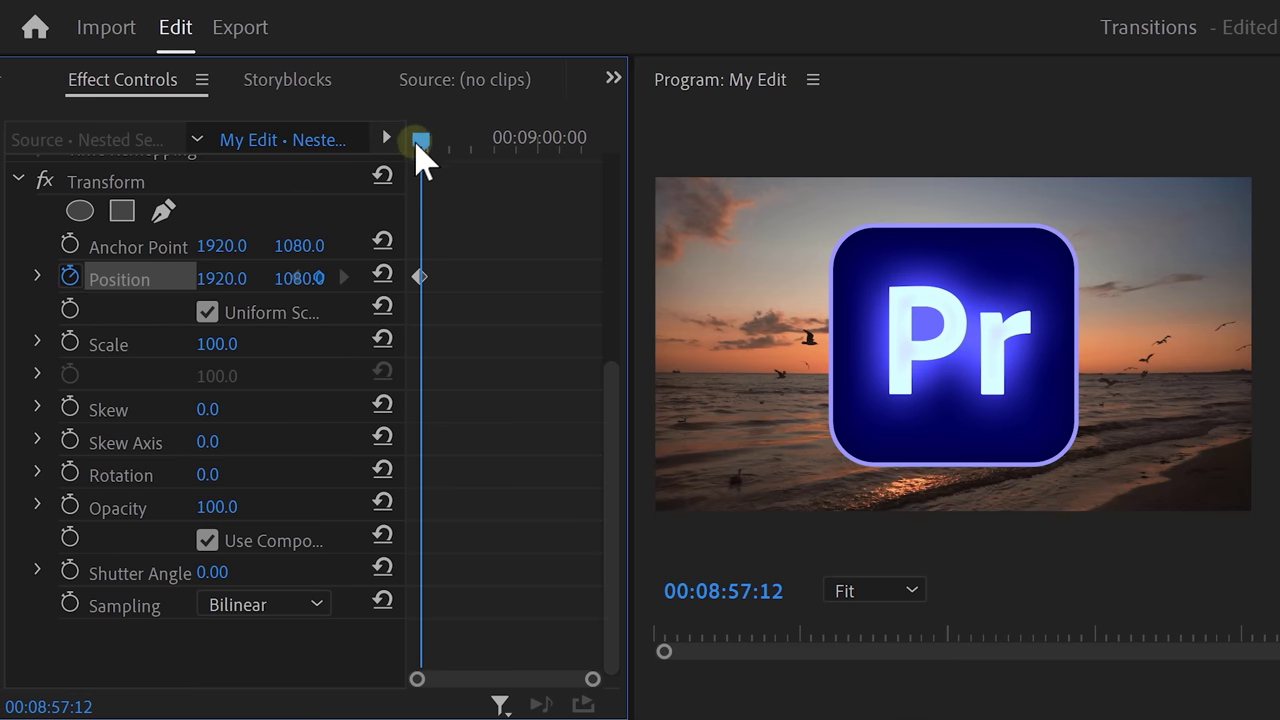
drag(298, 278, 560, 278)
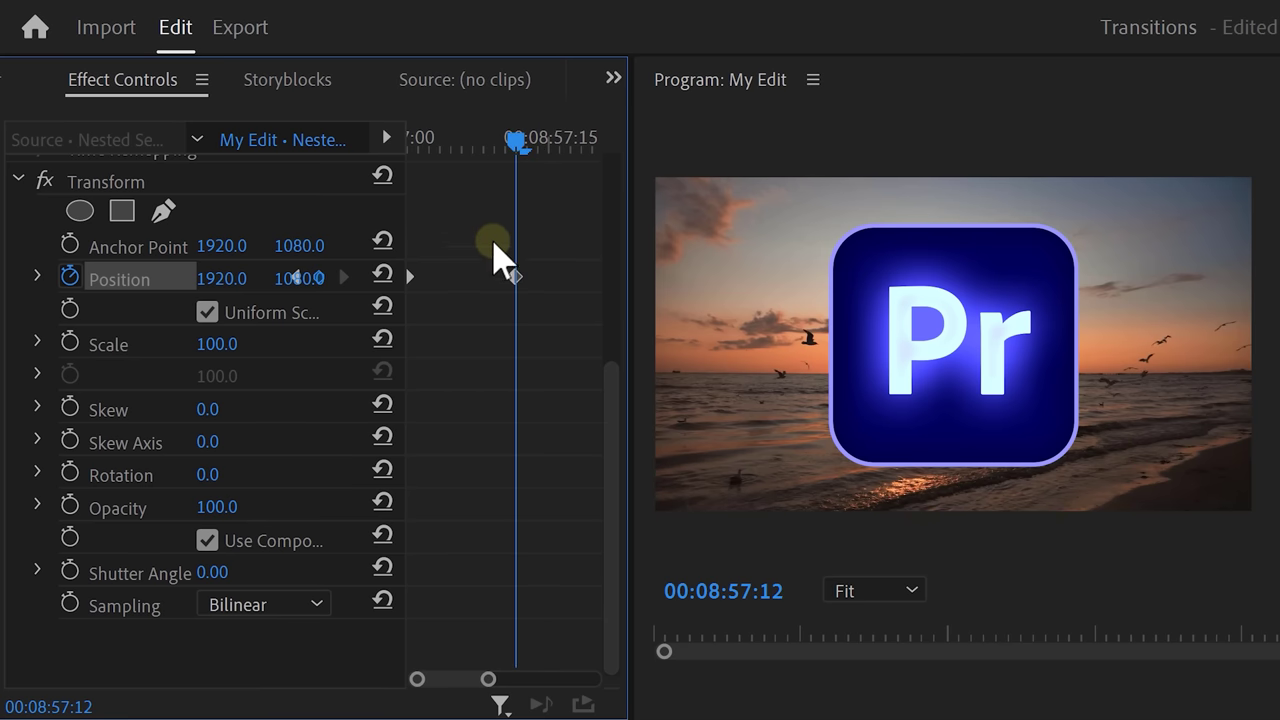
click(72, 474)
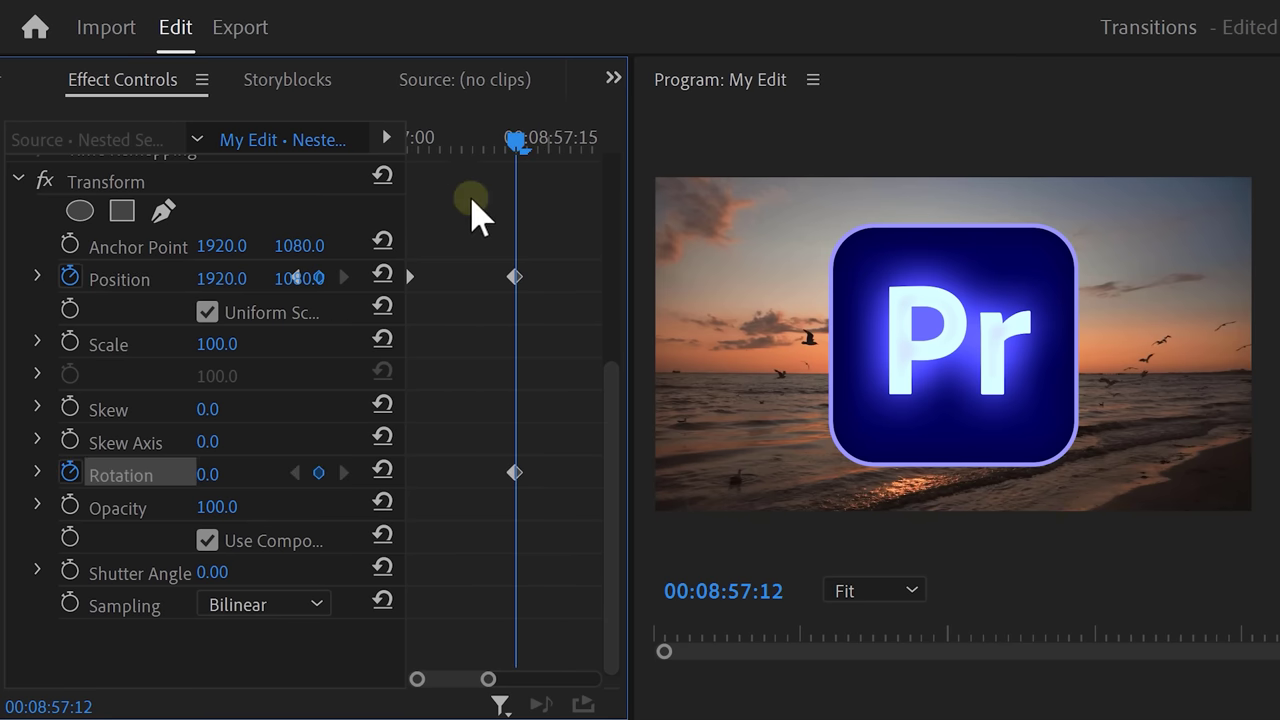
drag(465, 145, 407, 145)
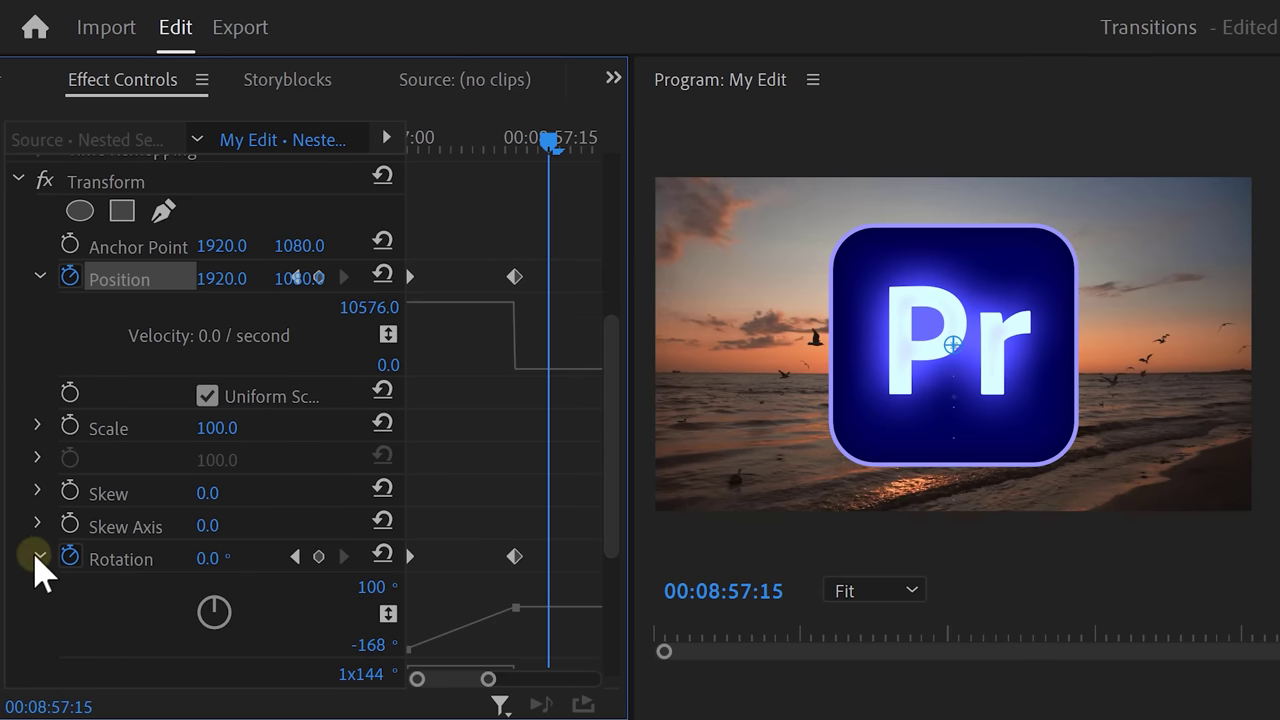
scroll(550, 470, down, 3)
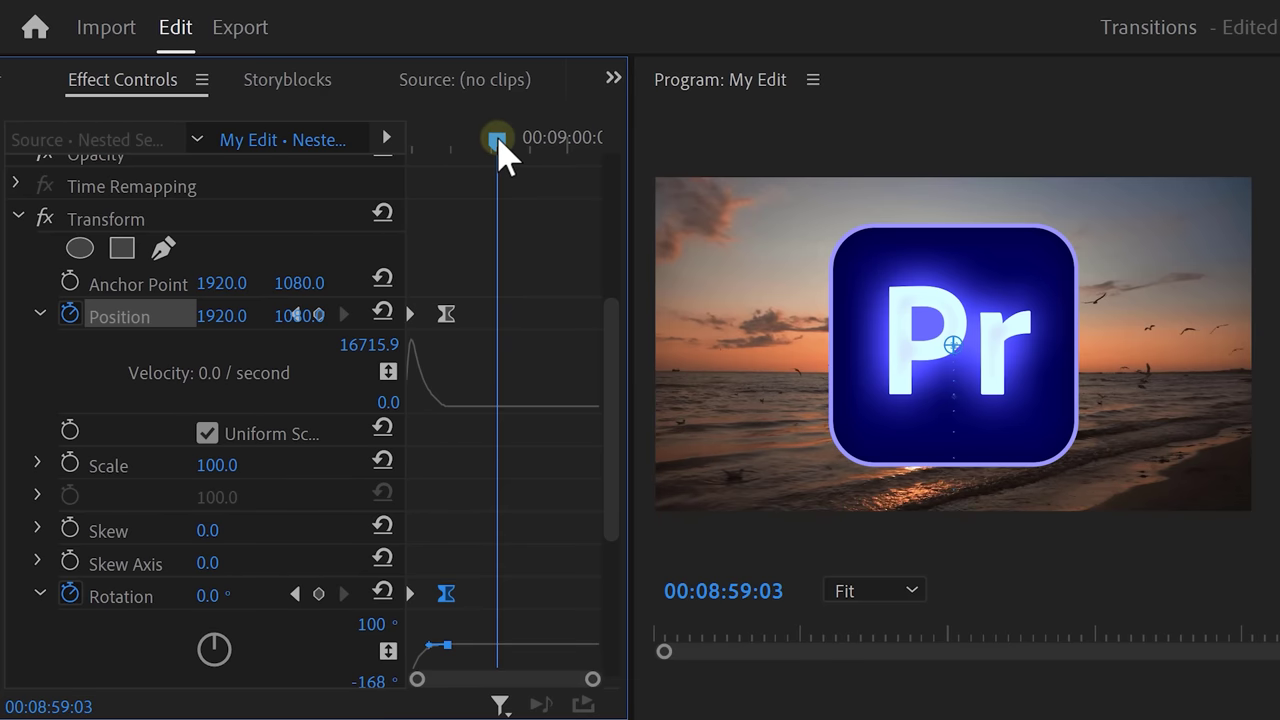
Keyframe Scale 295.2, Rotation 16.3° and an off-frame Position so the logo flies out, revealing Grass.
click(70, 464)
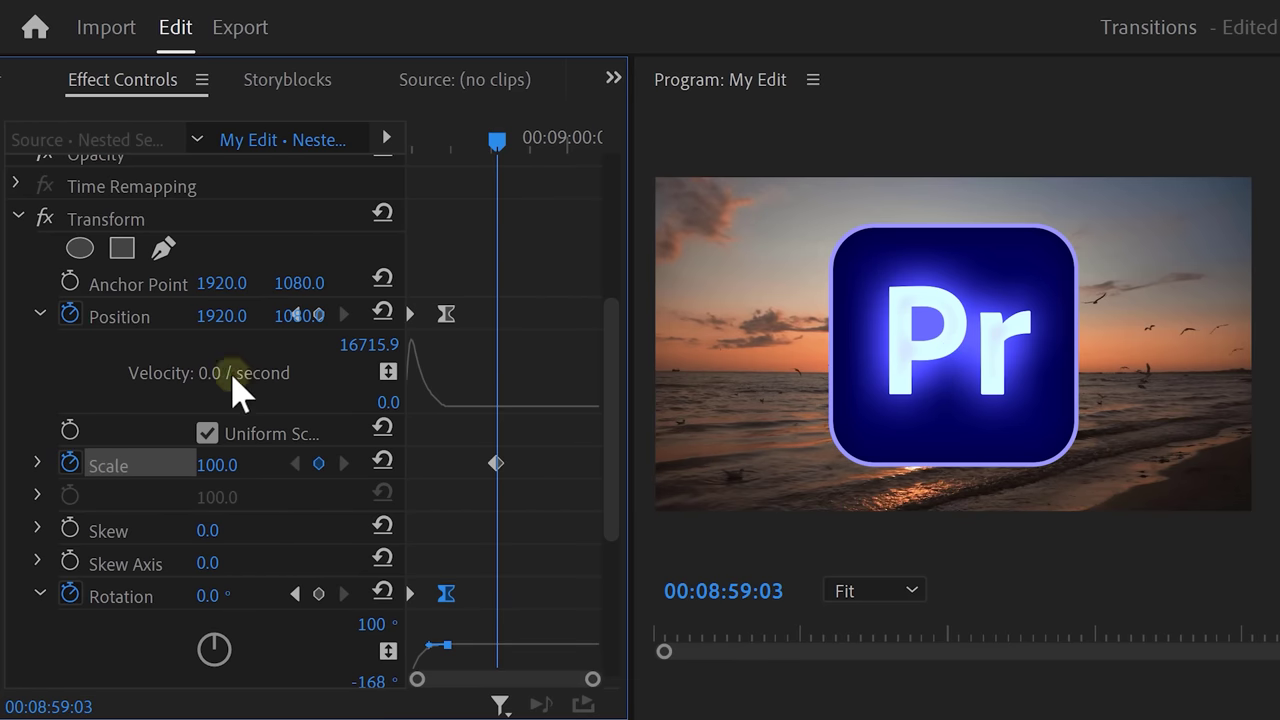
drag(512, 140, 520, 143)
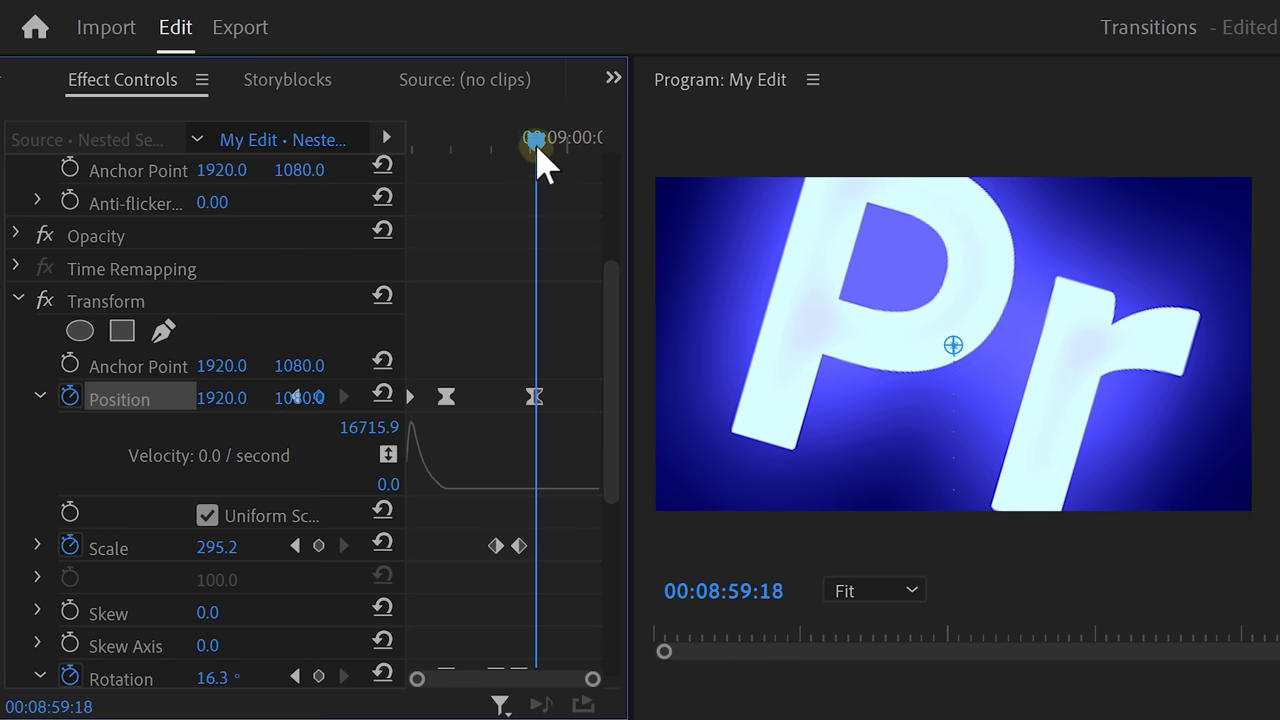
drag(290, 398, 380, 398)
drag(223, 405, 258, 403)
drag(288, 397, 300, 397)
drag(612, 460, 614, 628)
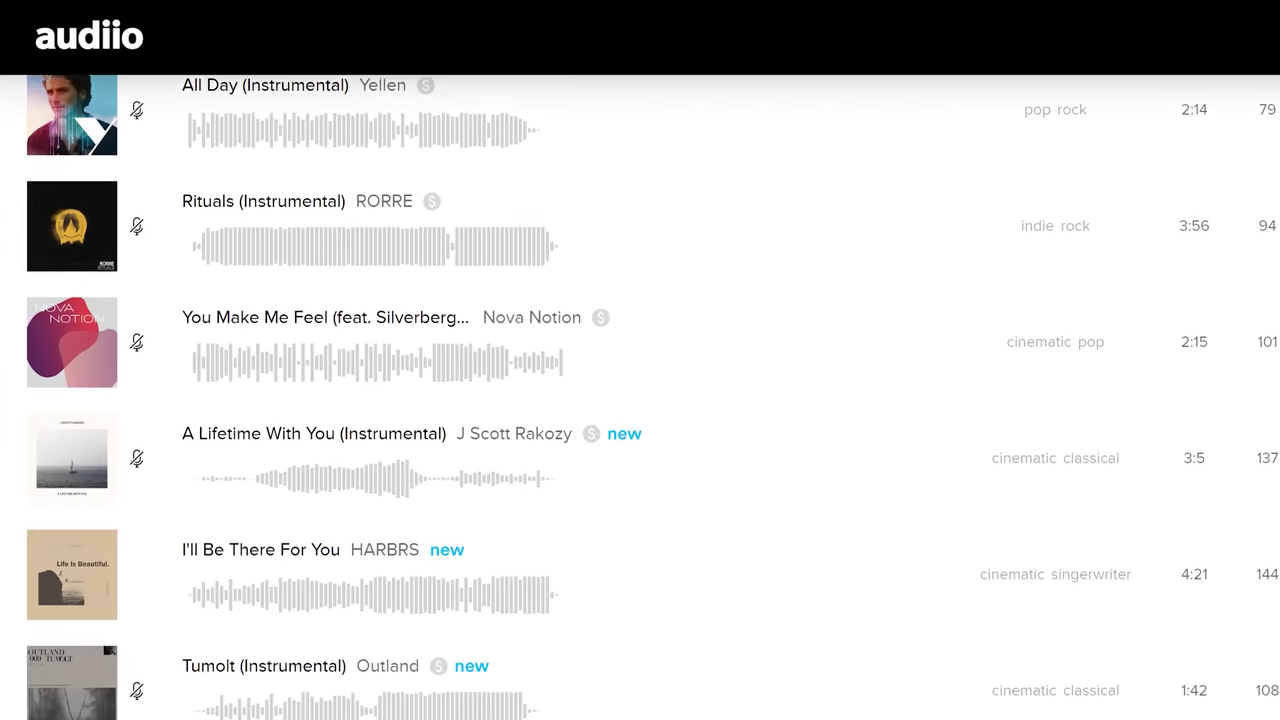
Add the Intimate Indie track to a new Audiio playlist named Favorite Tracks.
scroll(653, 397, down, 3)
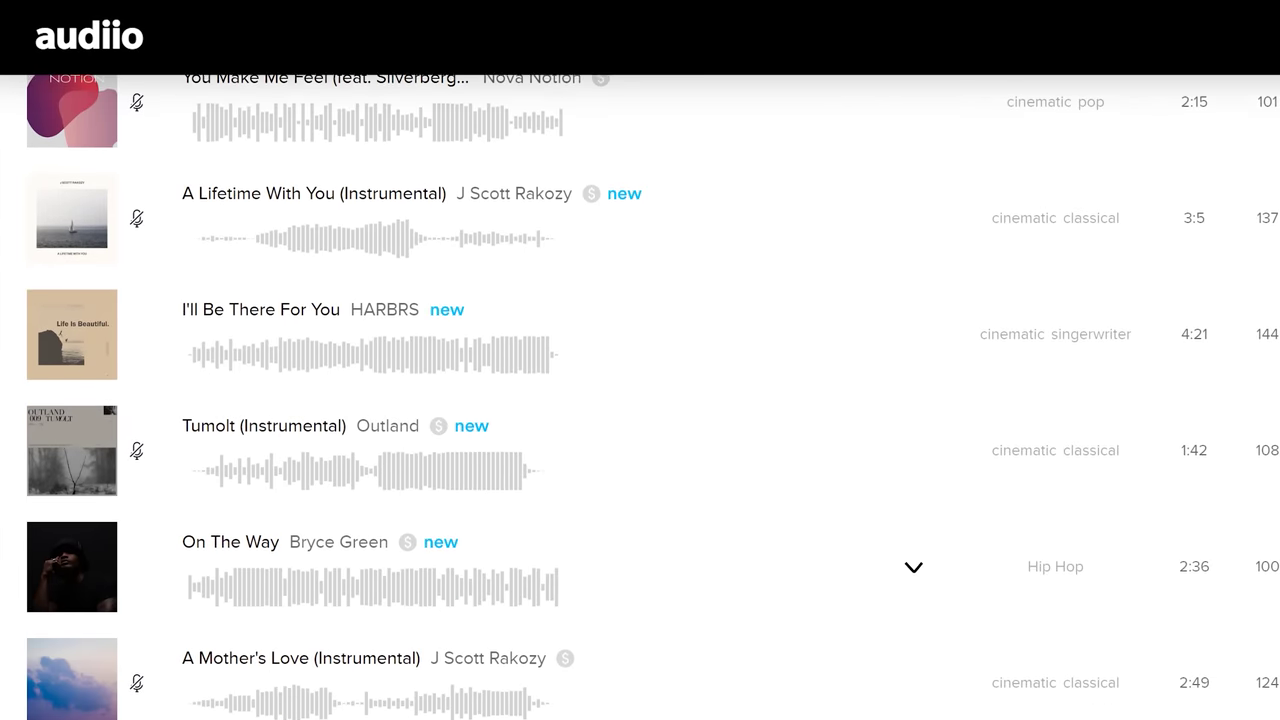
scroll(653, 397, down, 3)
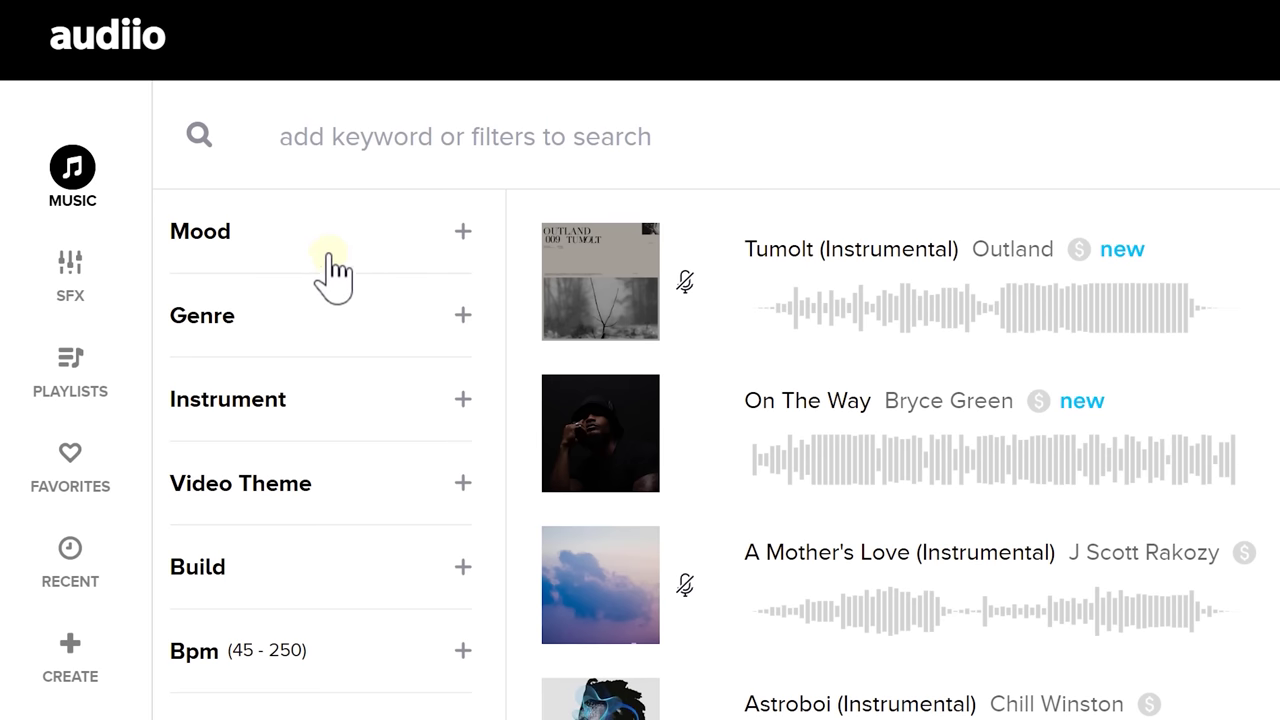
scroll(355, 415, down, 3)
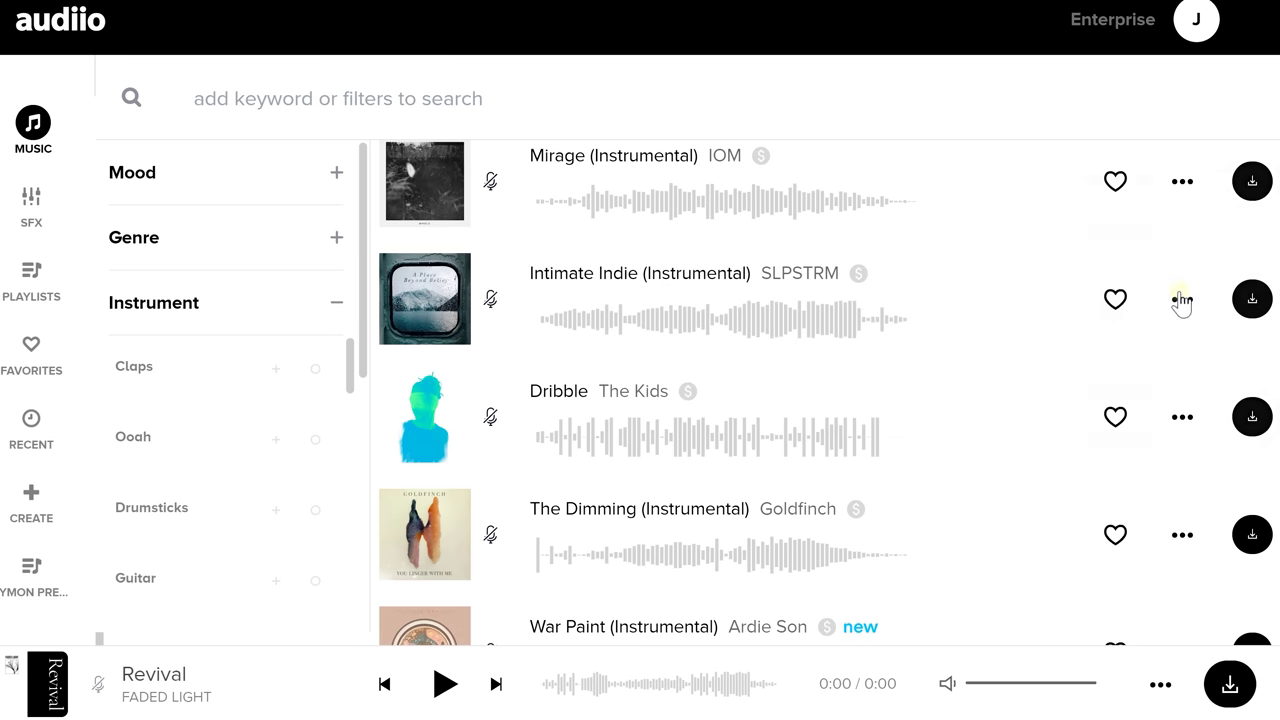
click(1181, 300)
click(1145, 216)
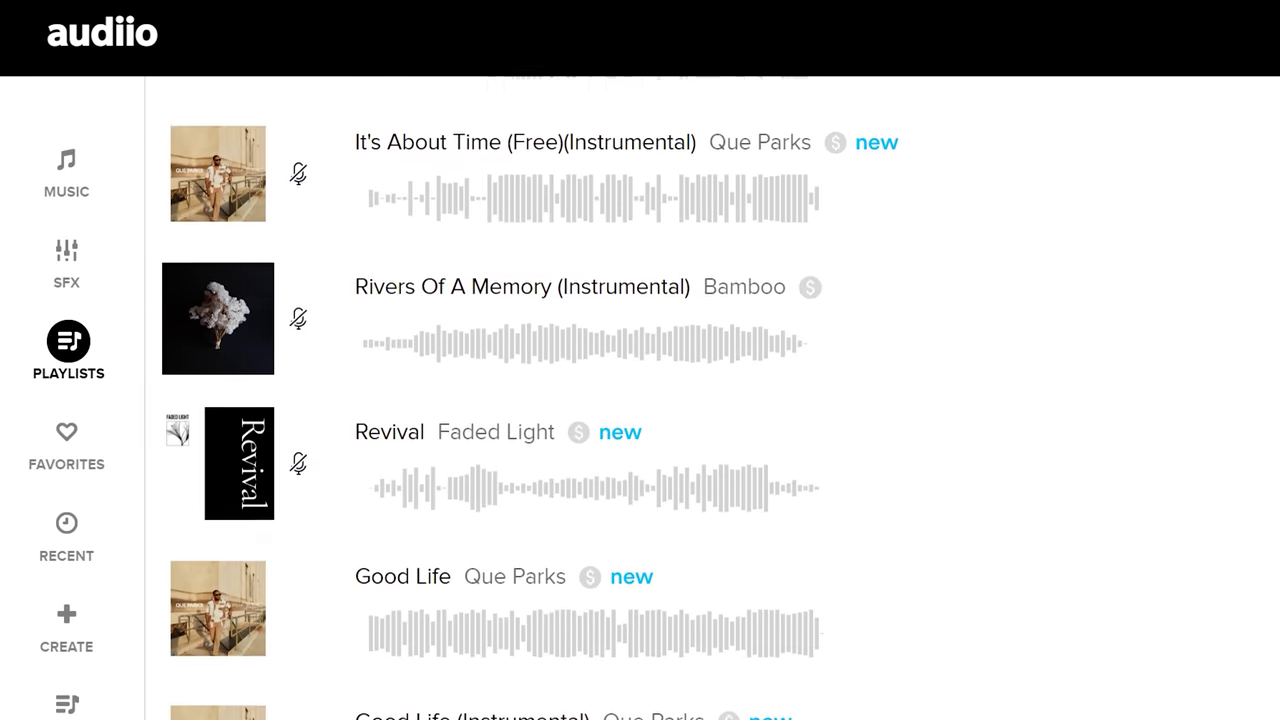
scroll(640, 400, down, 8)
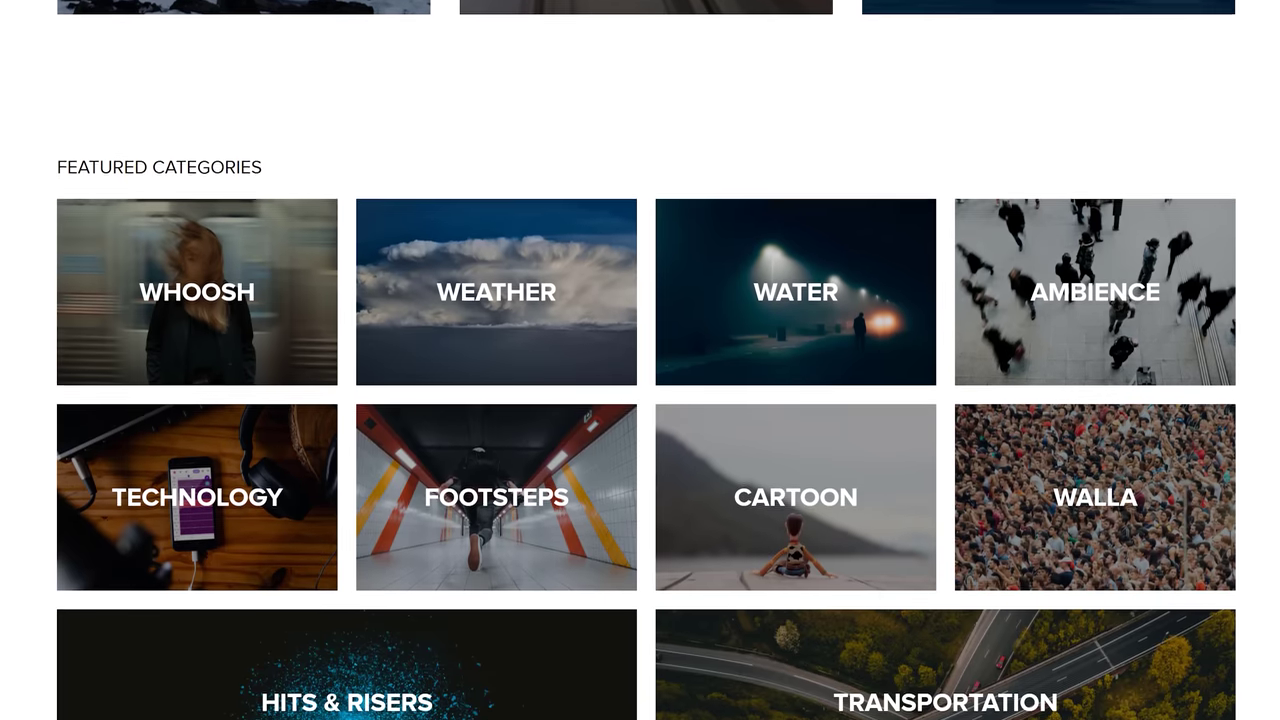
scroll(640, 400, down, 2)
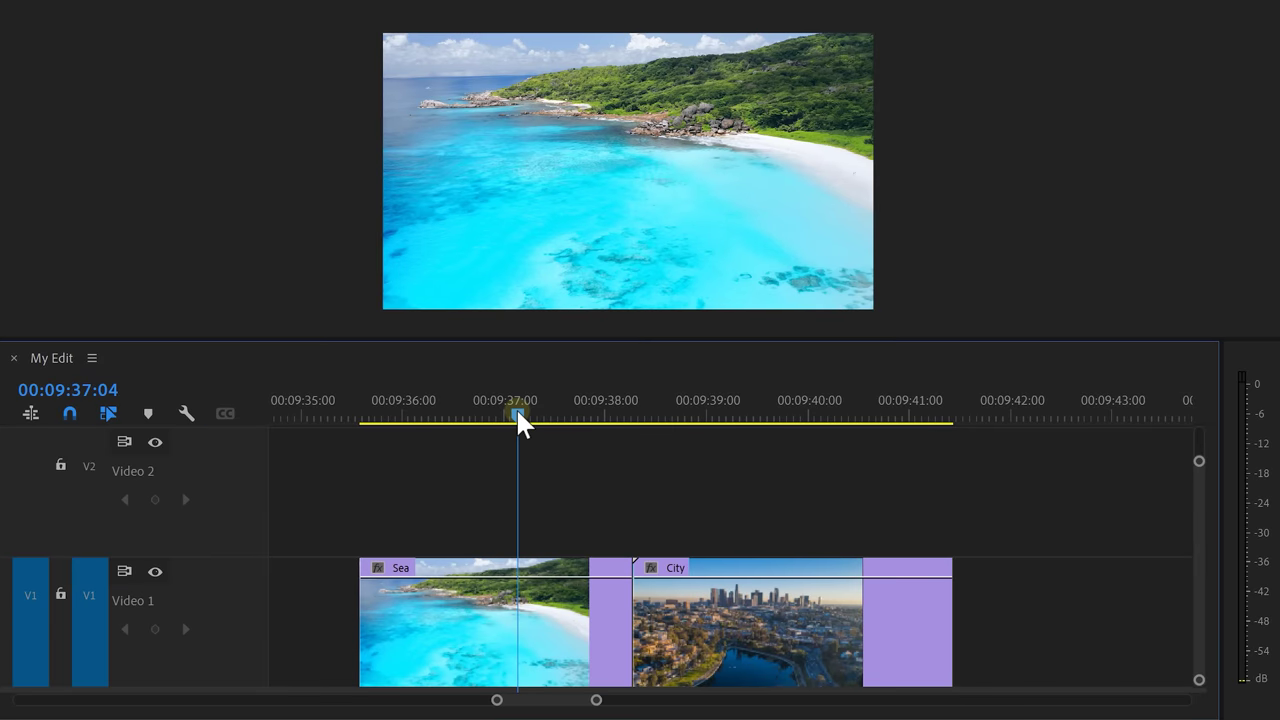
Apply Replicate to the Sea clip with Count 3, tiling it into a 3×3 grid.
click(487, 605)
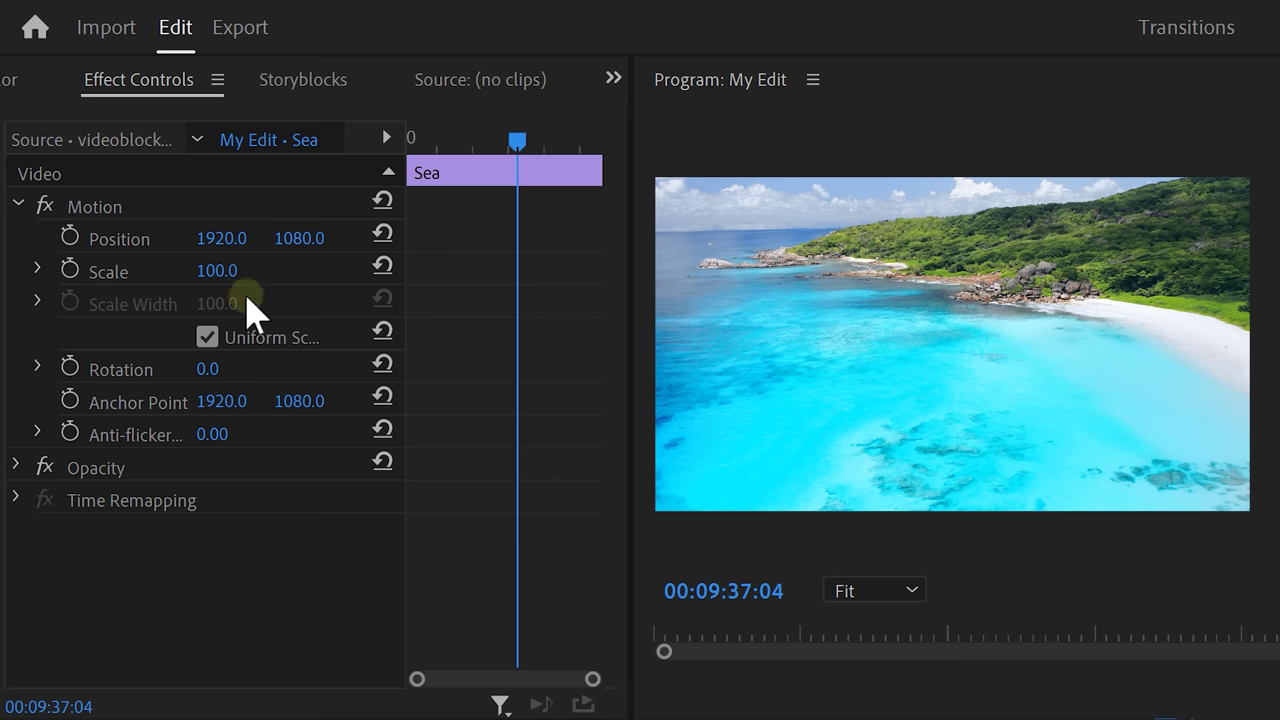
drag(225, 238, 590, 255)
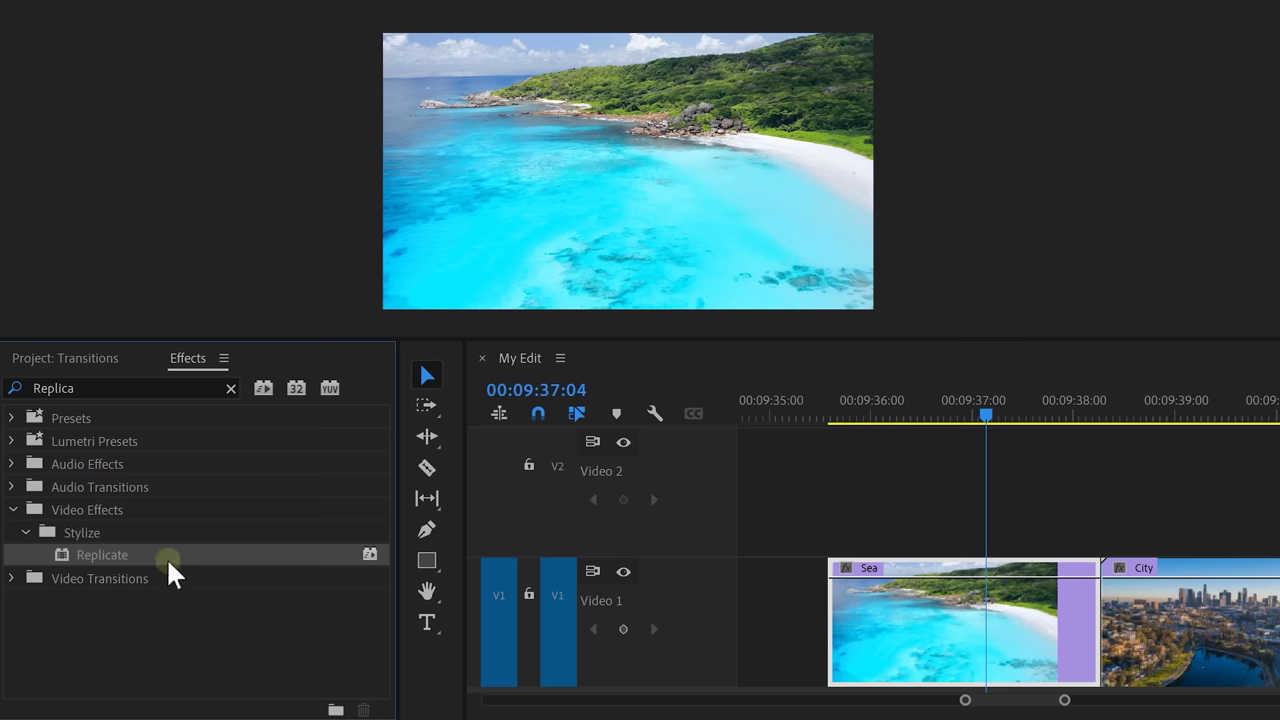
drag(166, 557, 405, 630)
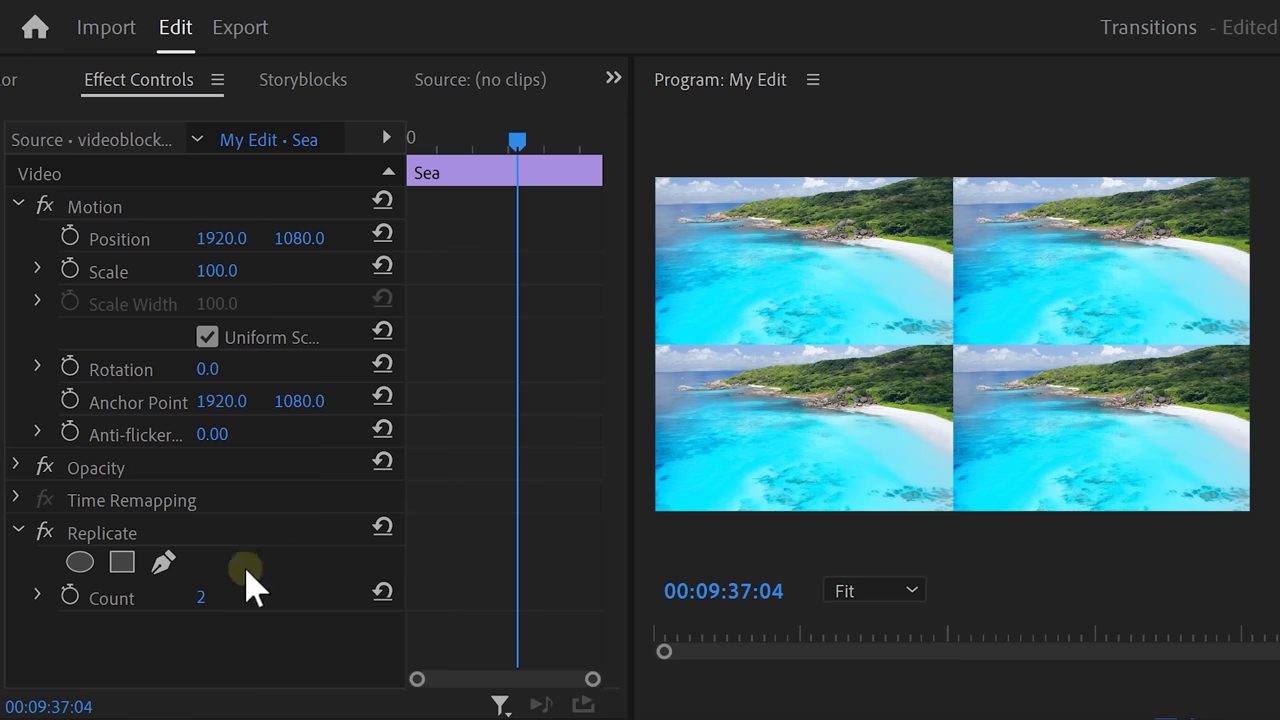
click(245, 592)
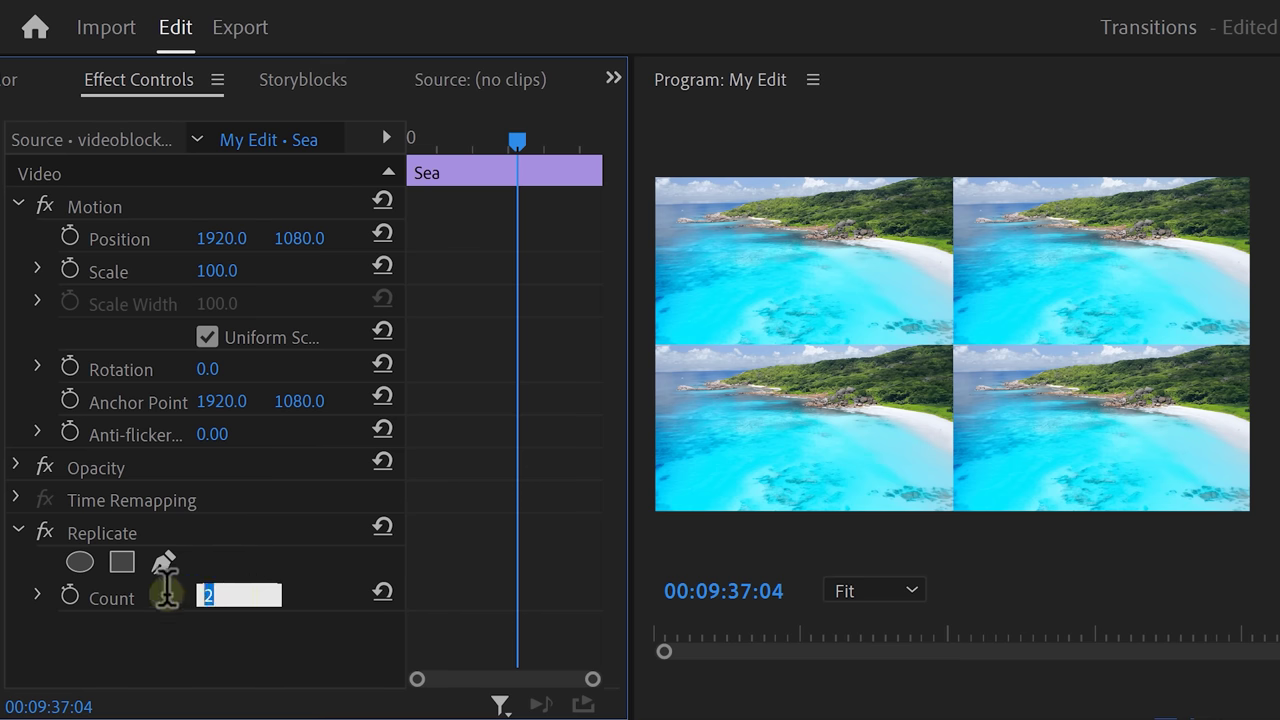
text(3)
key(Return)
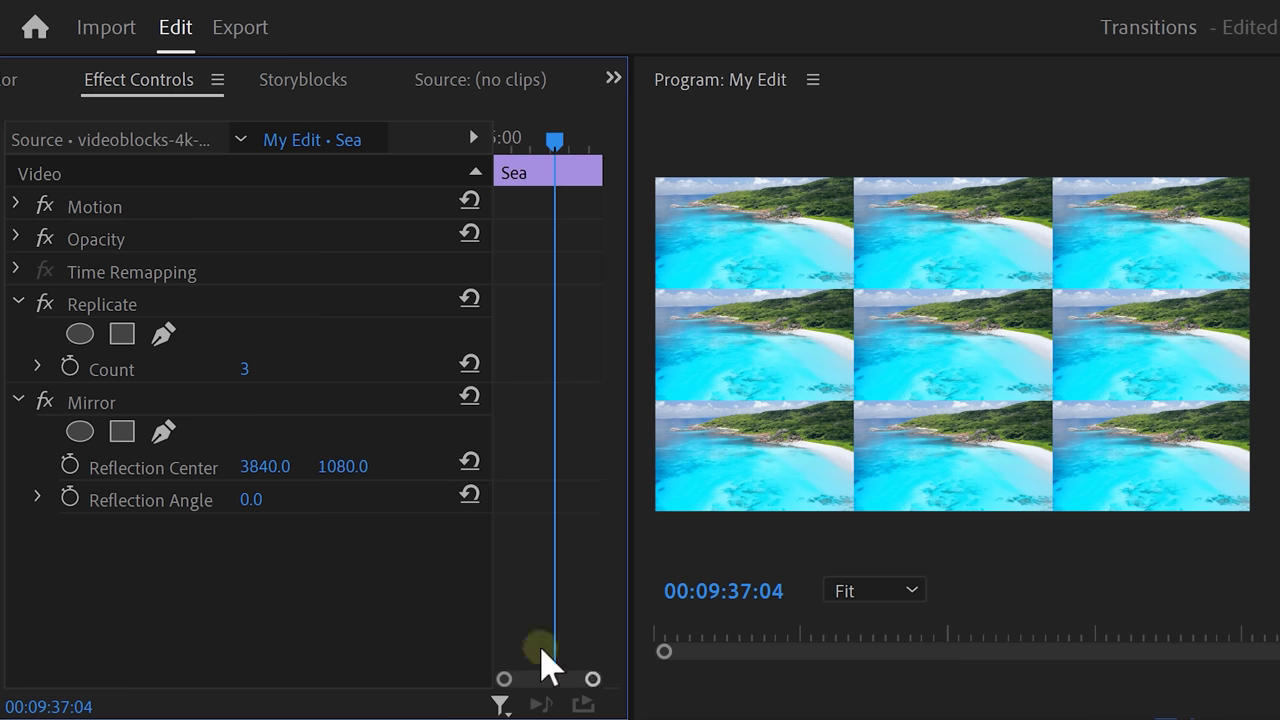
Adjust the first Mirror's reflection centre, then paste a second Mirror at 180° with centre X 1280.
click(265, 497)
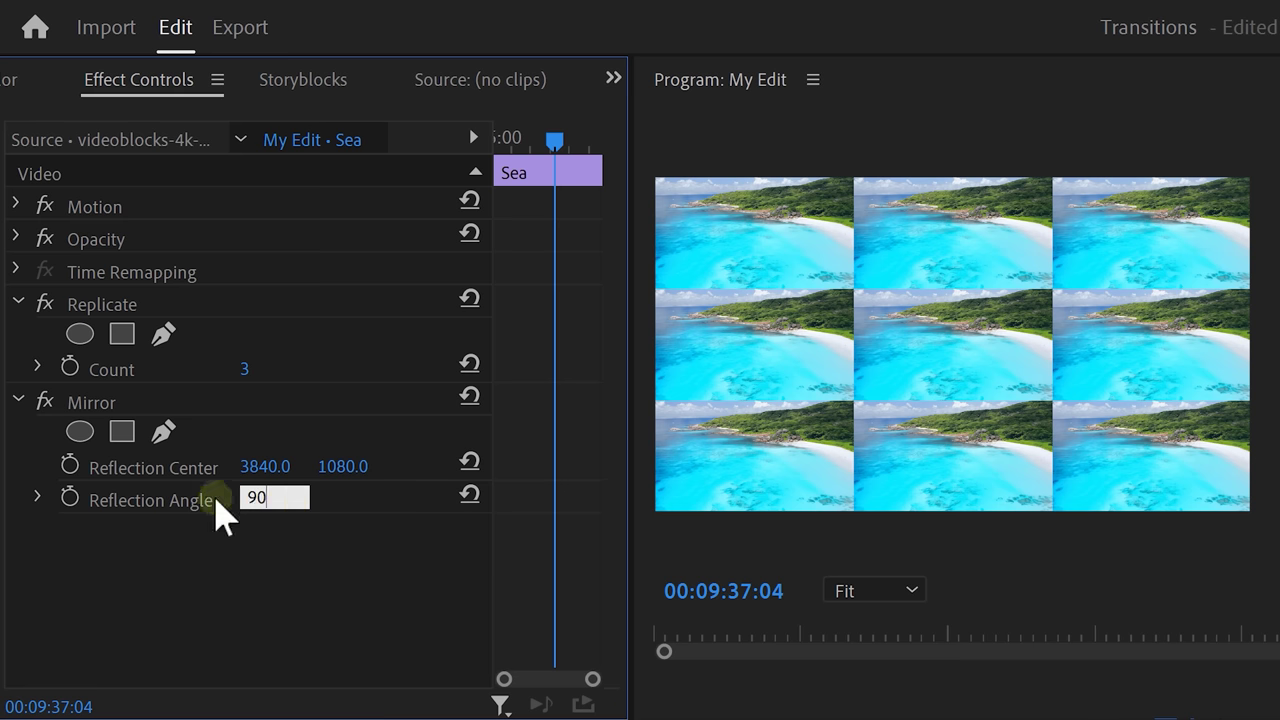
drag(343, 466, 412, 466)
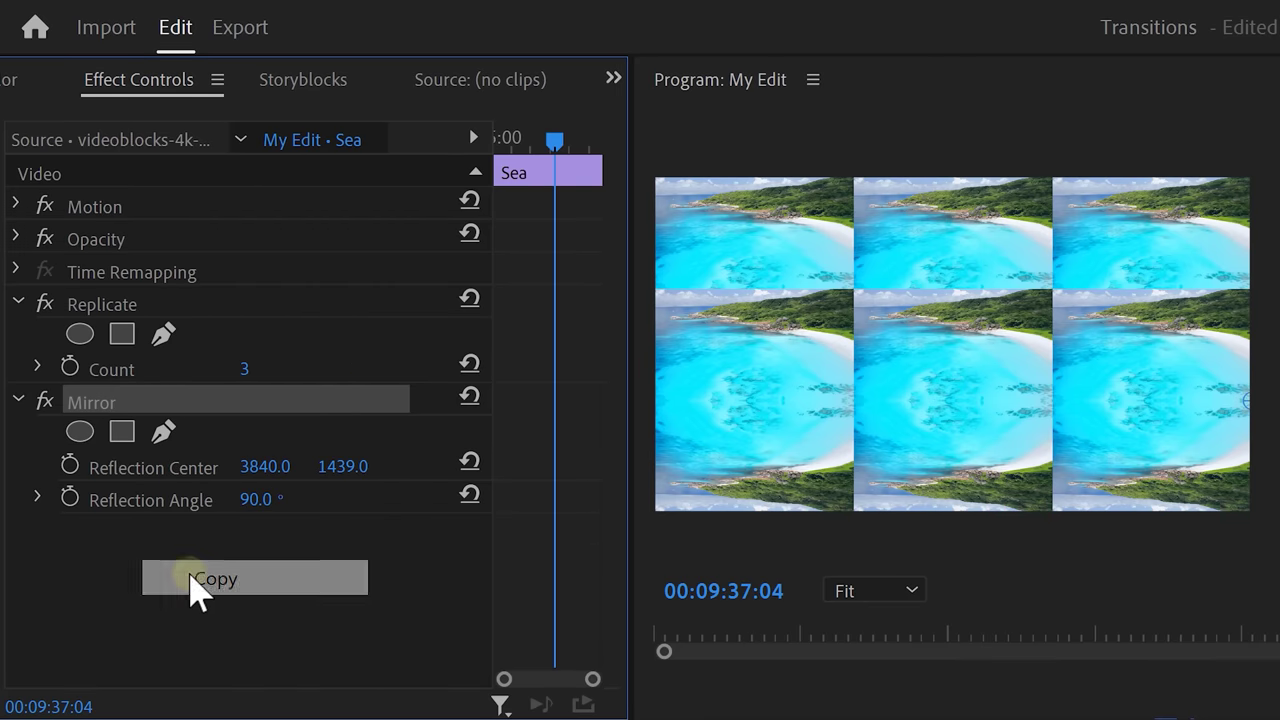
right_click(177, 540)
click(225, 565)
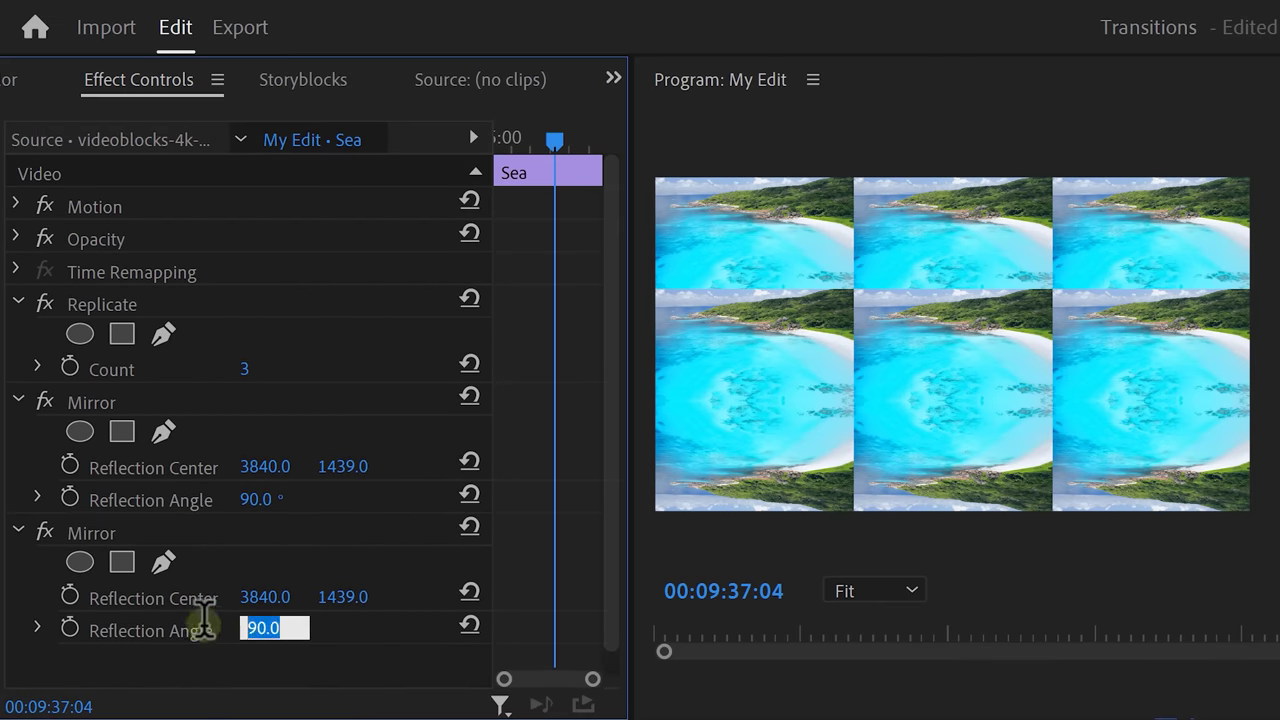
key(Return)
drag(265, 597, 160, 600)
Paste a third Mirror effect at 0° and shift its reflection centre across the frame.
right_click(192, 535)
click(264, 526)
right_click(146, 402)
click(221, 613)
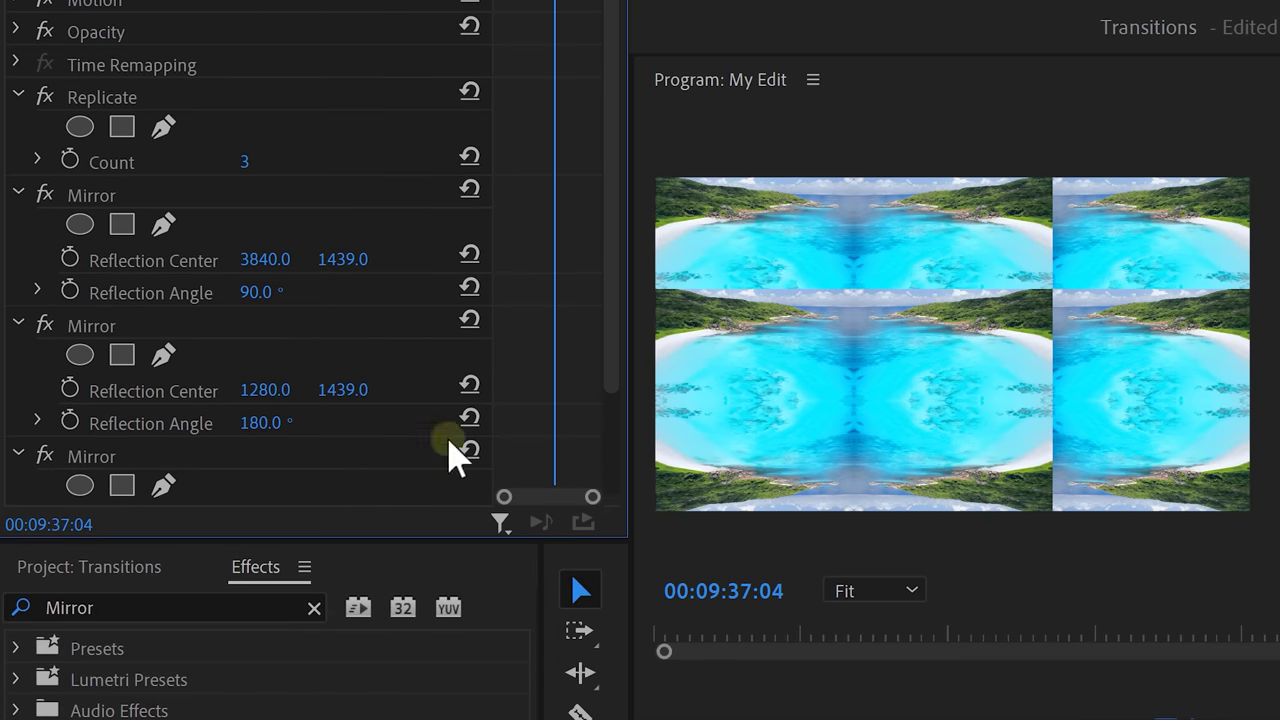
scroll(457, 457, down, 2)
drag(271, 434, 210, 440)
mouse_move(263, 390)
mouse_down()
mouse_move(316, 384)
mouse_move(280, 392)
mouse_up()
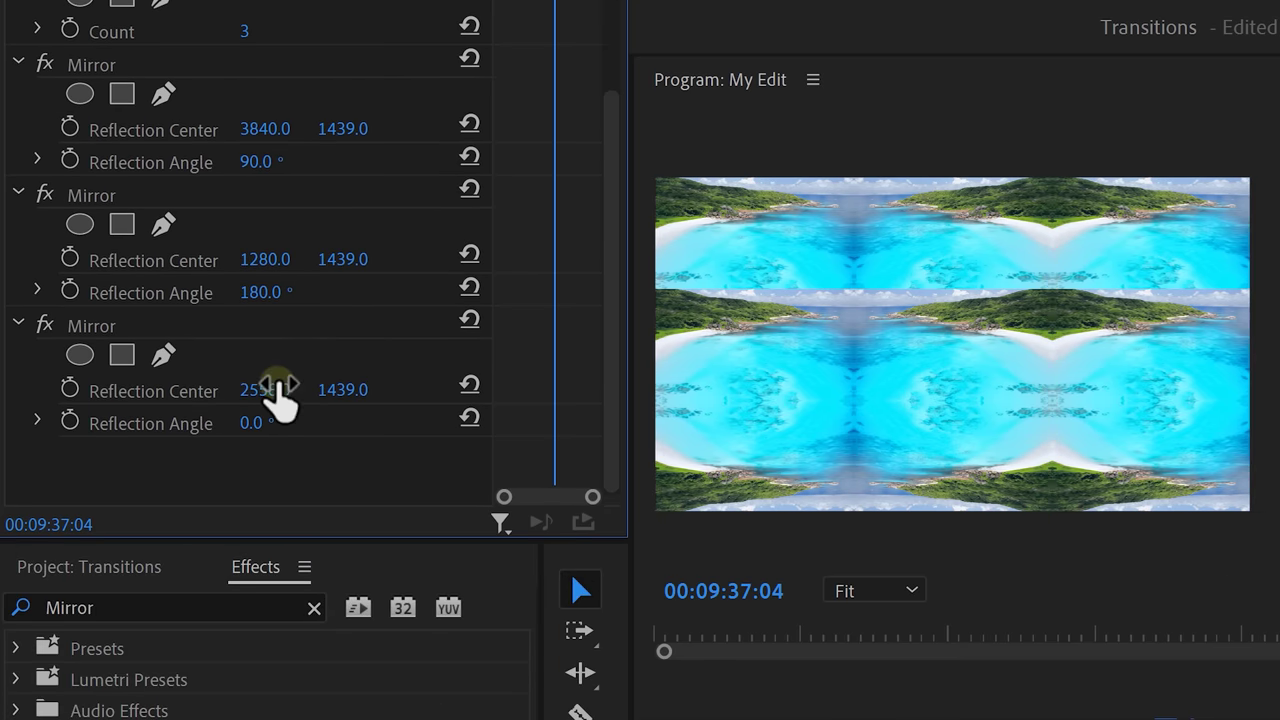
Paste a fourth Mirror effect and set its Reflection Angle to -90.
right_click(143, 327)
click(200, 500)
right_click(179, 465)
click(245, 674)
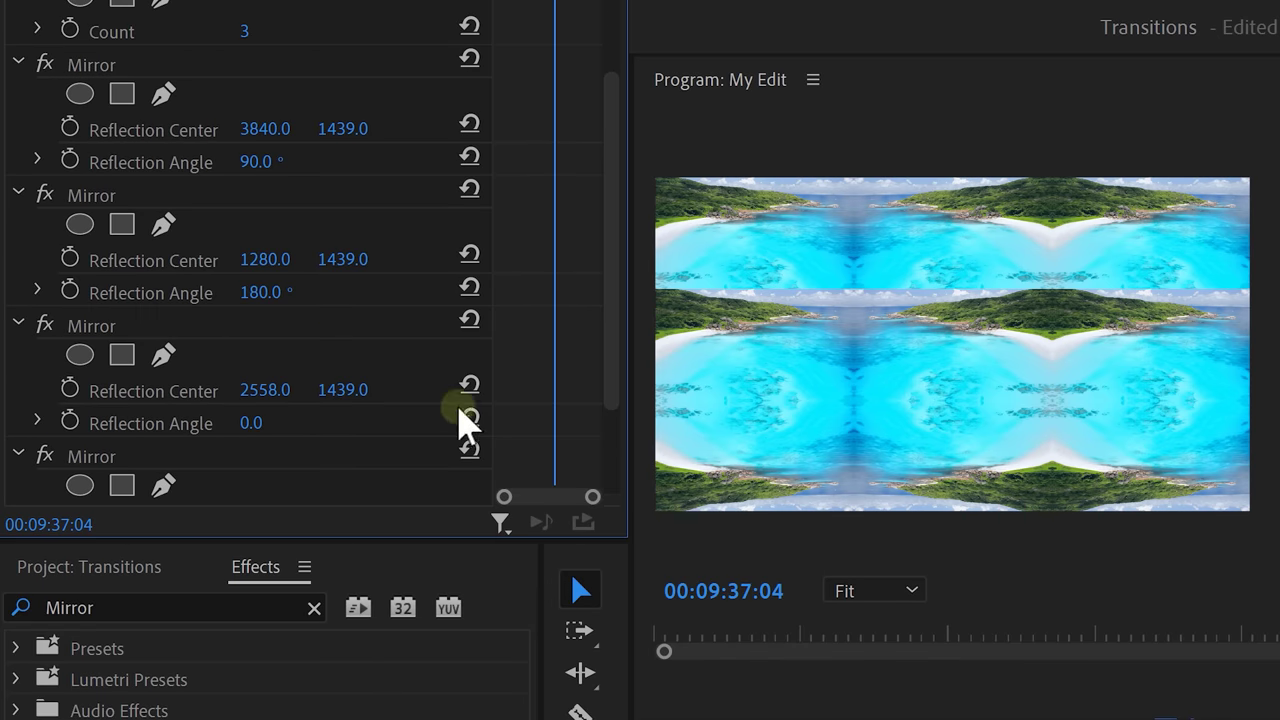
drag(606, 380, 608, 425)
click(255, 423)
text(-90)
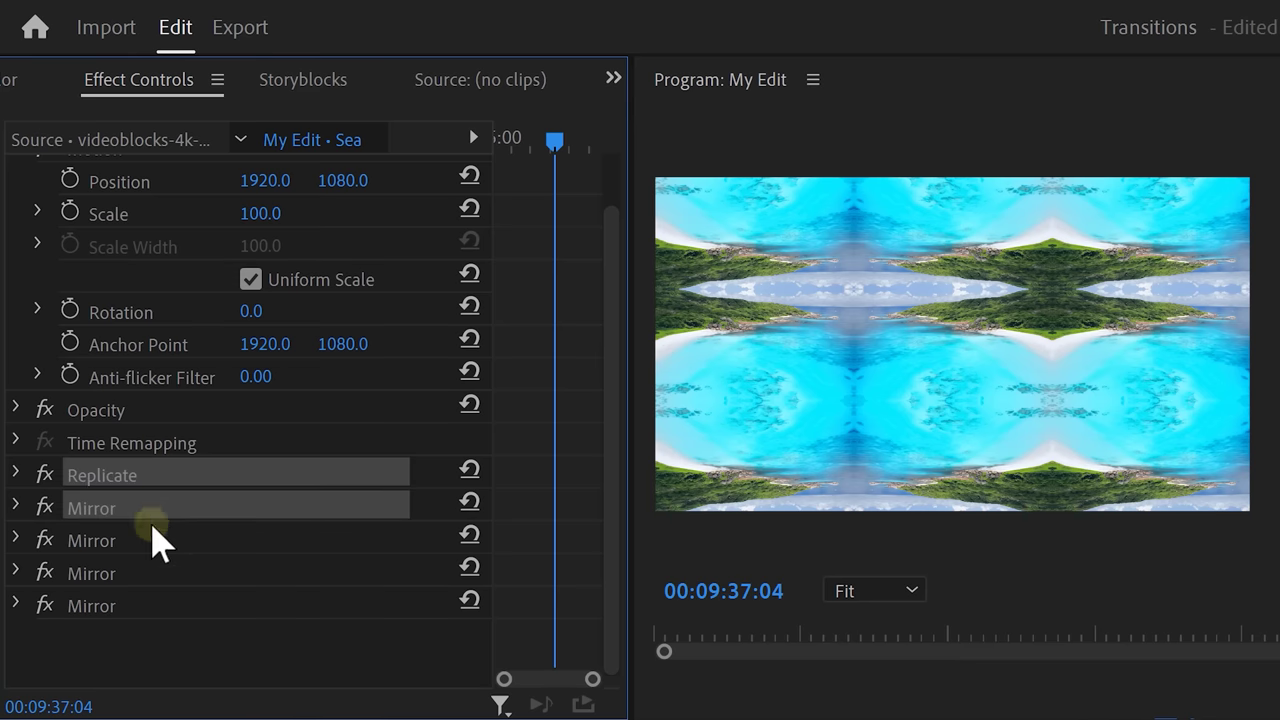
Save the Replicate and Mirror effect stack as a preset.
ctrl+click(157, 540)
ctrl+click(157, 573)
ctrl+click(160, 606)
right_click(195, 497)
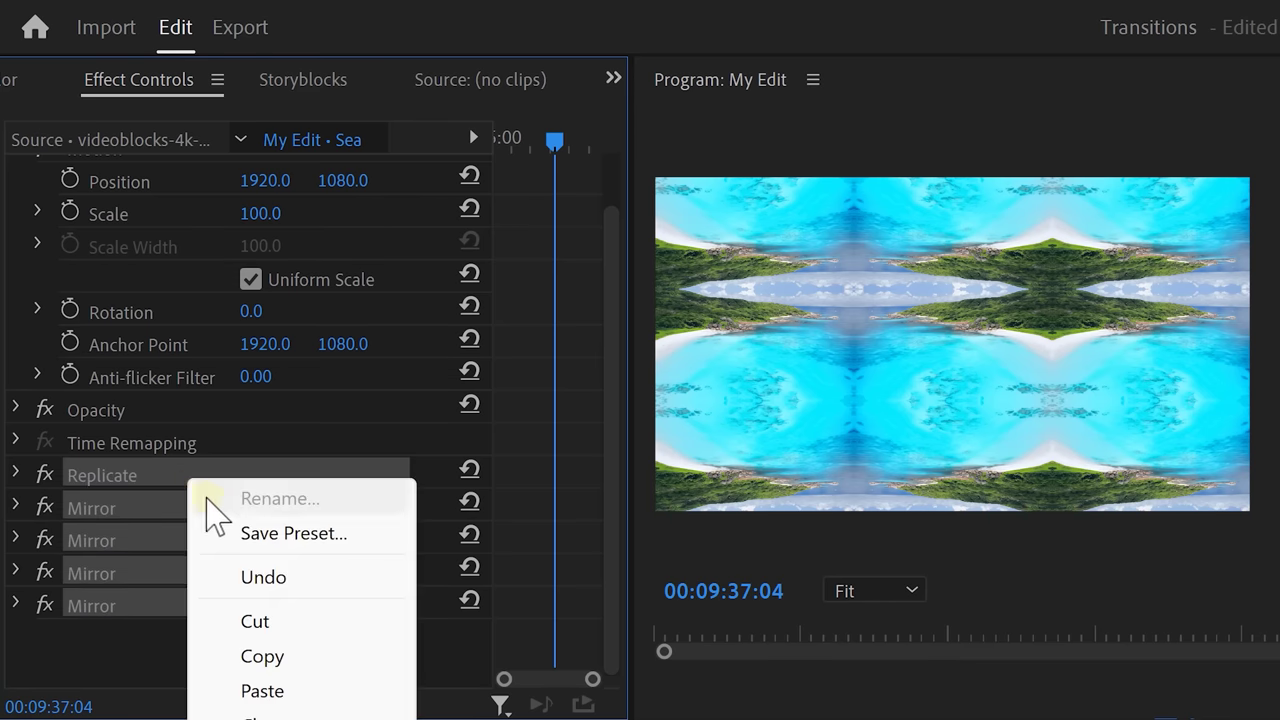
click(240, 533)
click(272, 612)
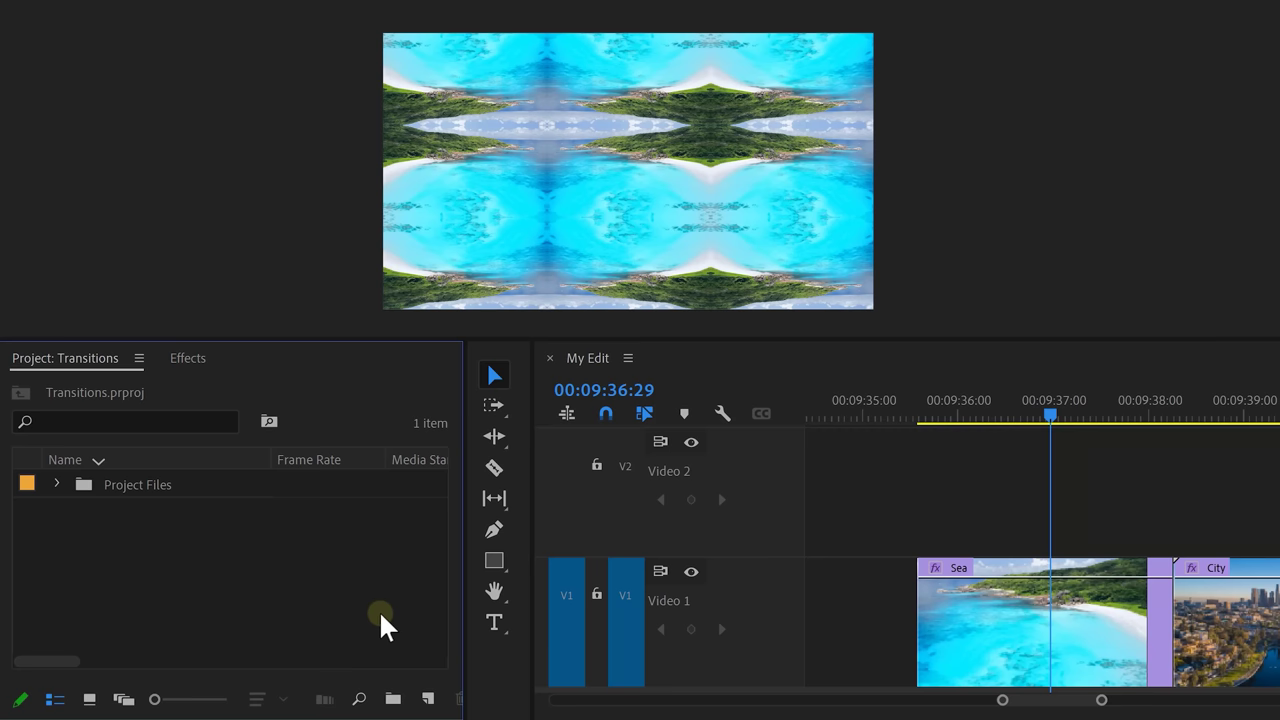
Place a 3840×2160 adjustment layer on Video 2 above Sea and City, with a Transform effect.
click(427, 698)
click(476, 546)
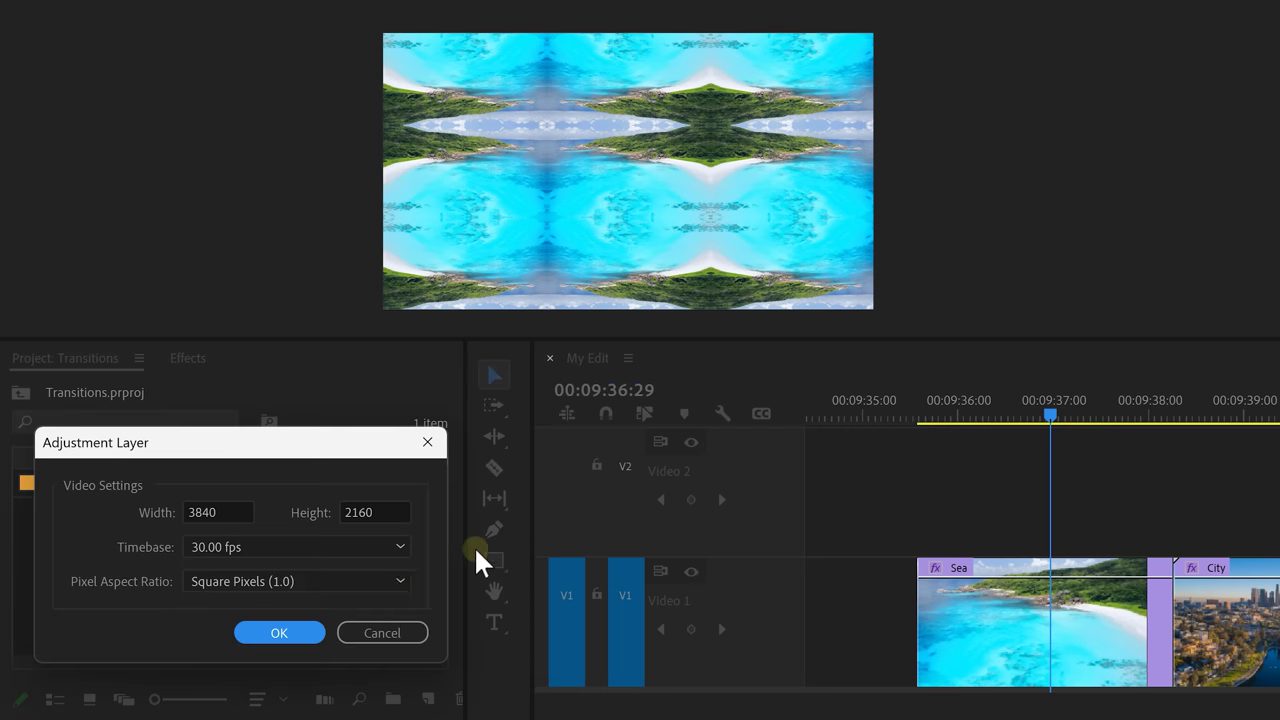
click(318, 628)
drag(247, 535, 437, 498)
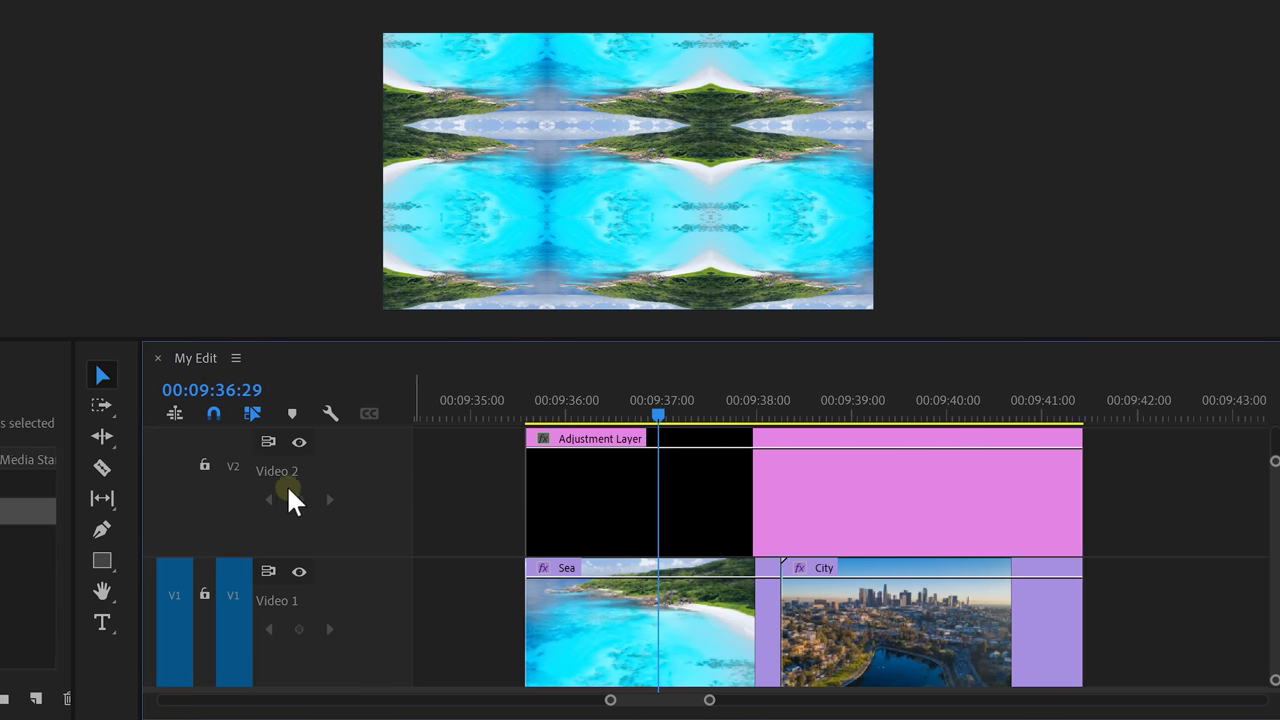
click(190, 358)
drag(127, 548, 490, 500)
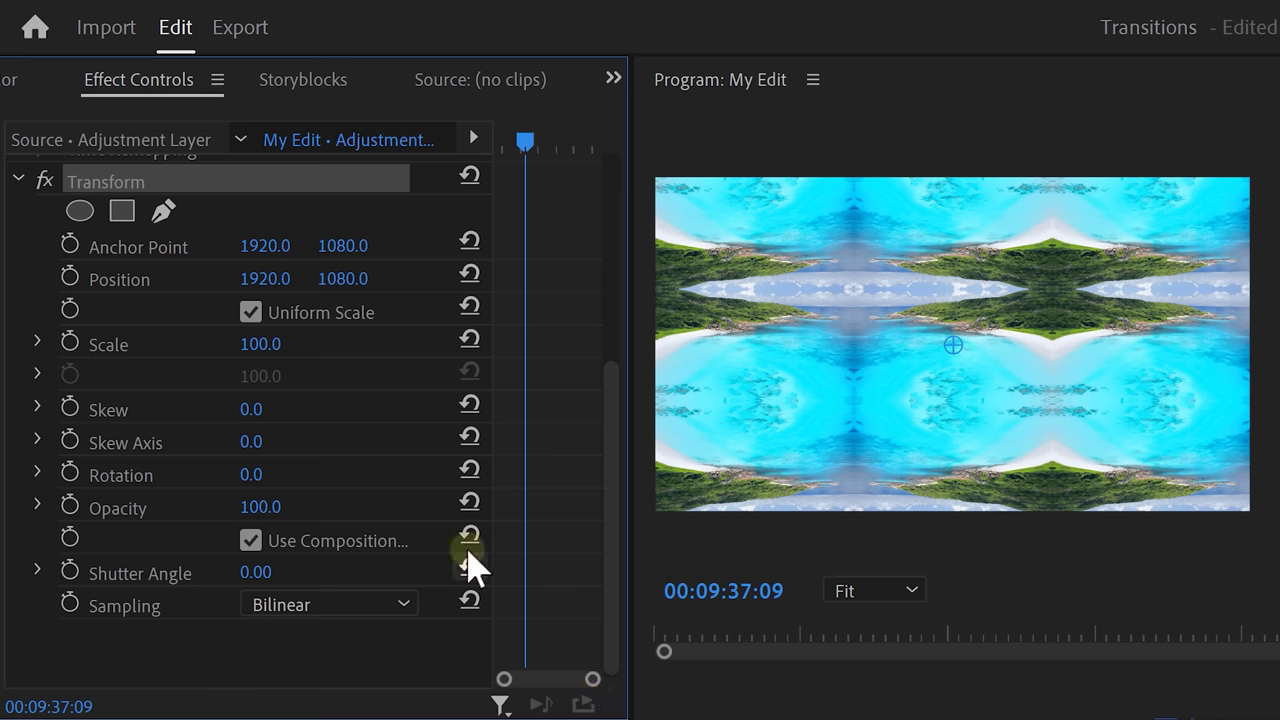
Set the adjustment layer's Transform Scale to 300.
click(268, 344)
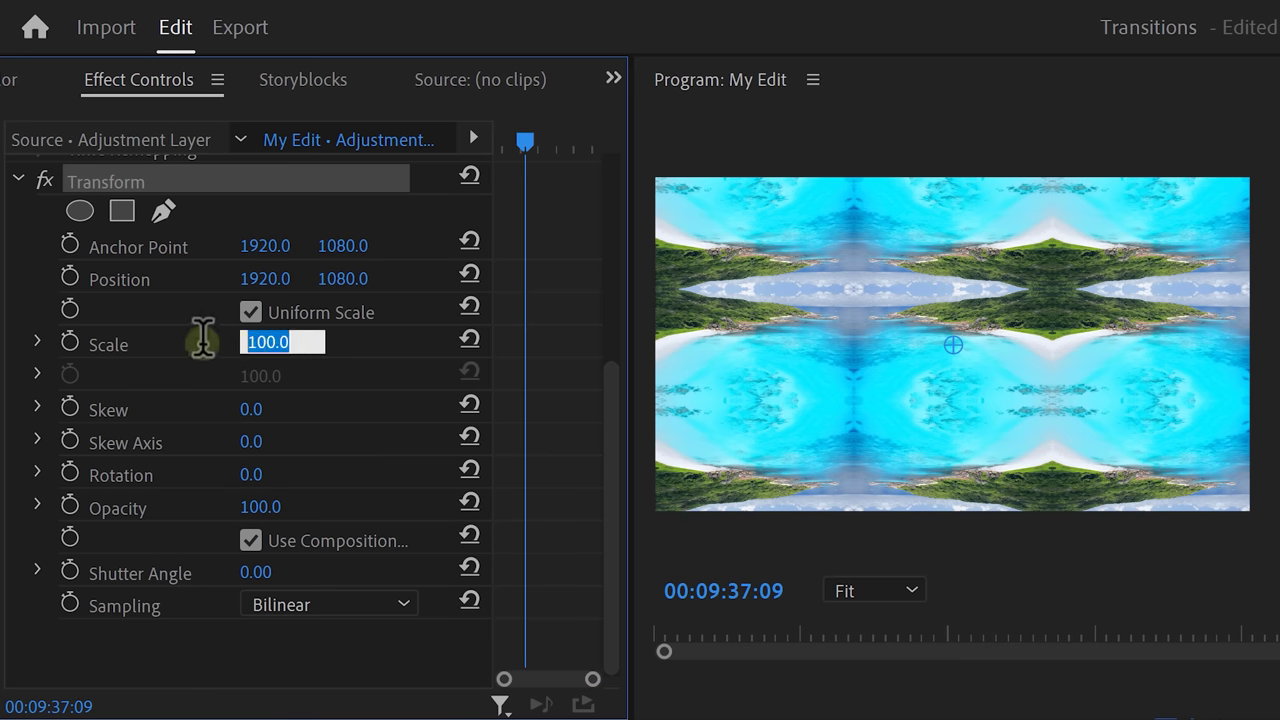
key(Return)
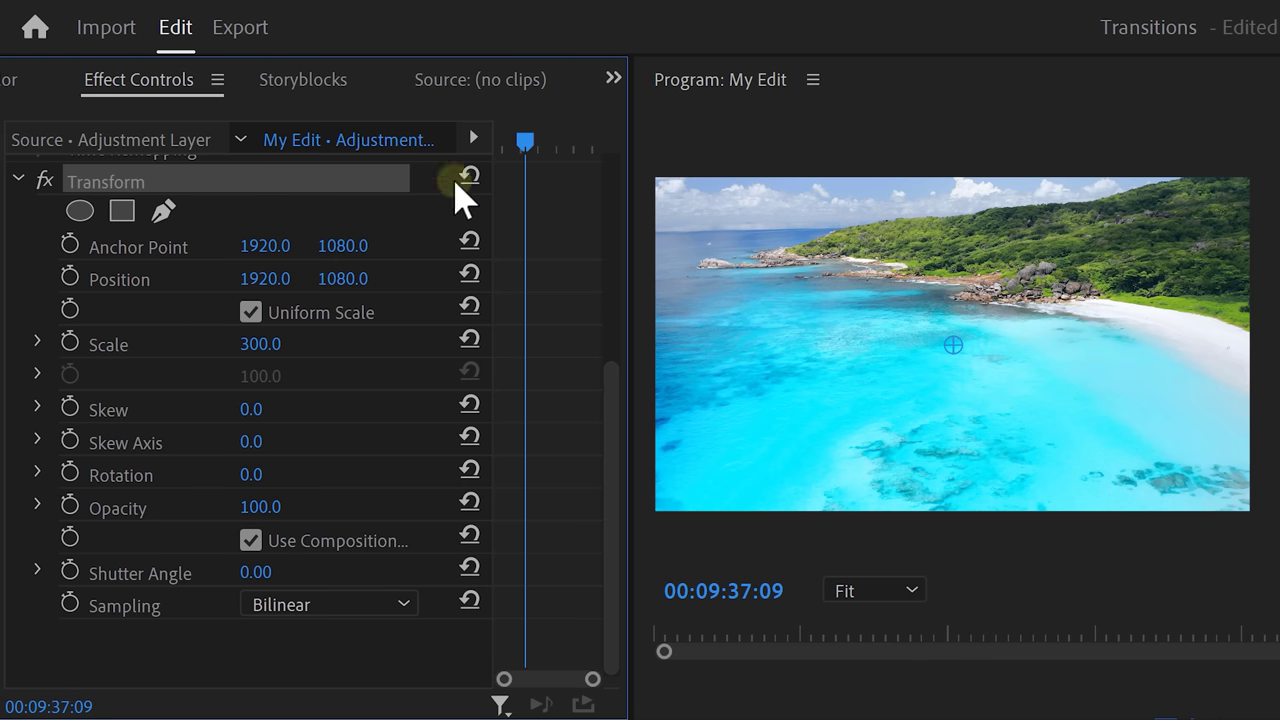
drag(525, 141, 518, 137)
Keyframe Position sliding X to -1917 with an eased velocity curve, and set Shutter Angle 180.
click(70, 277)
drag(504, 142, 548, 140)
drag(265, 278, 134, 286)
click(37, 277)
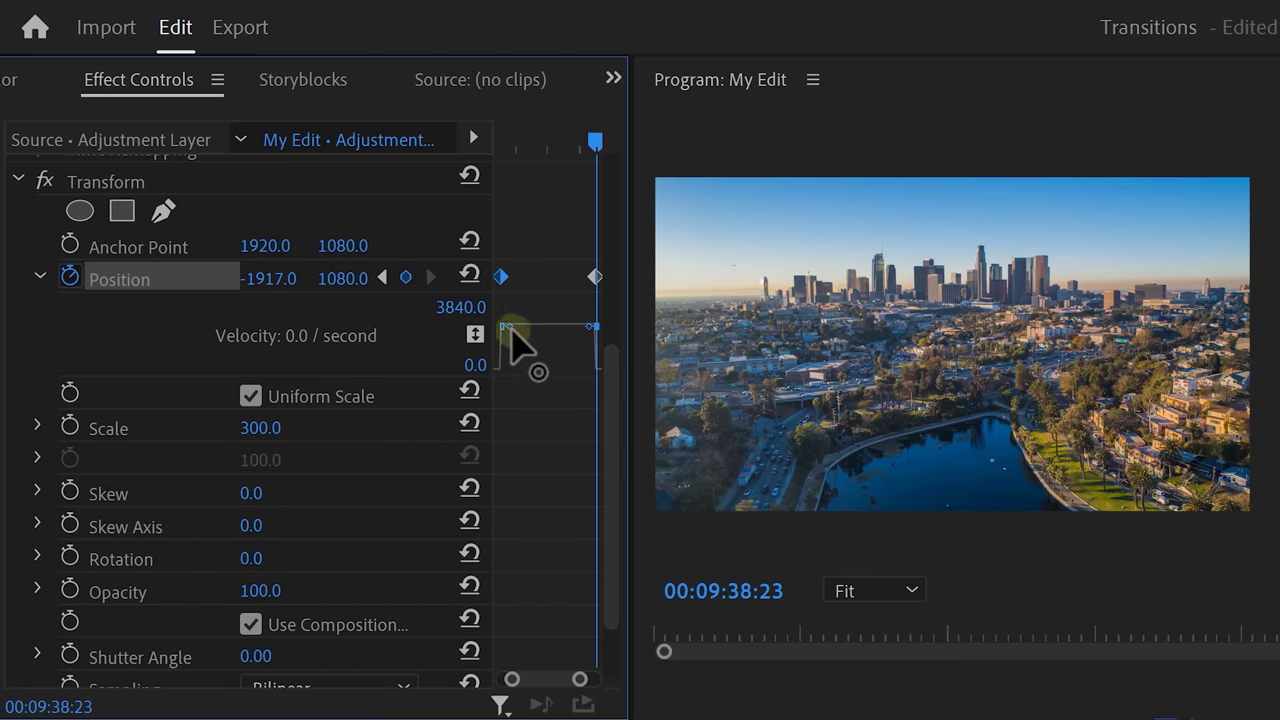
drag(511, 328, 566, 365)
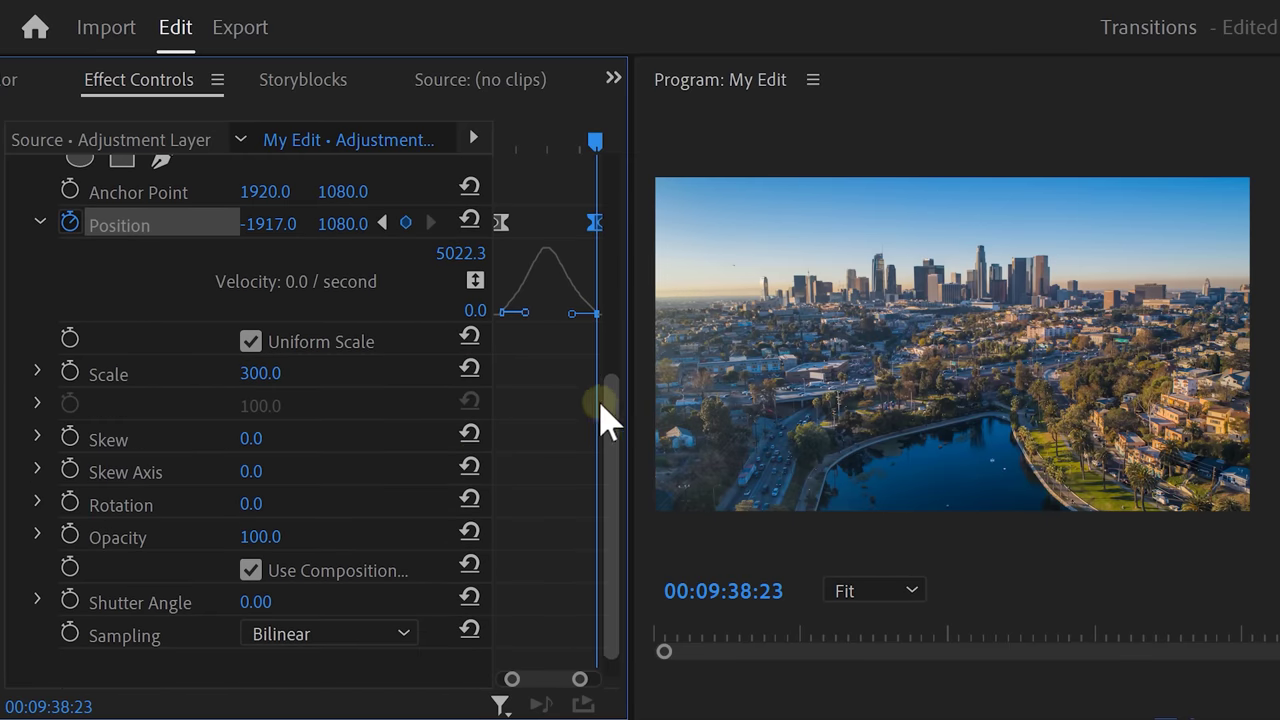
click(283, 598)
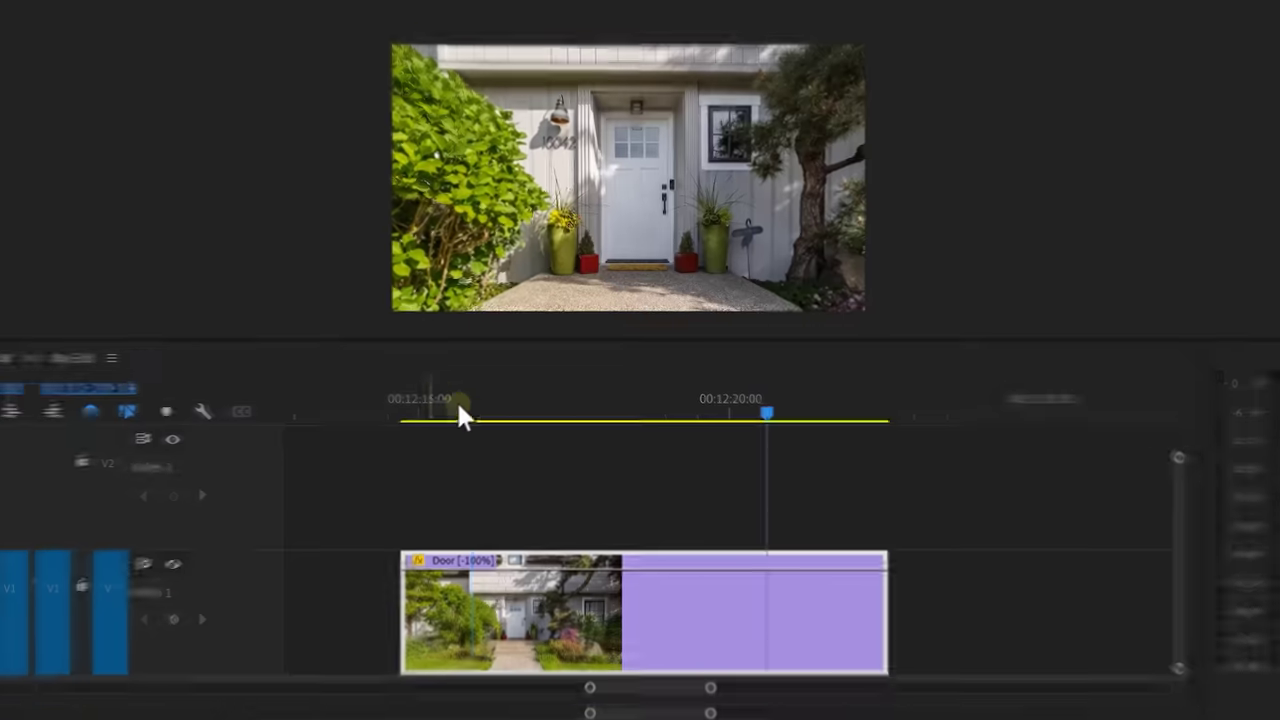
Nest the second Door clip as Nested Sequence 07.
drag(458, 408, 721, 411)
right_click(747, 600)
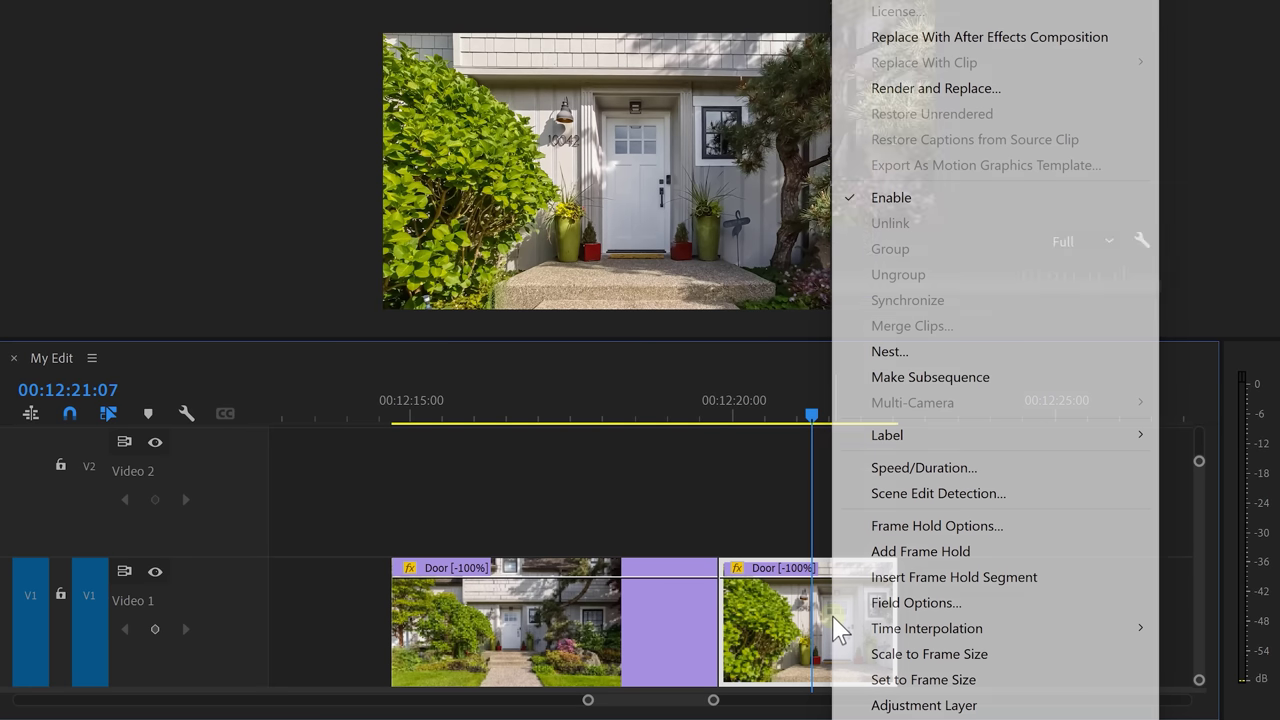
click(900, 355)
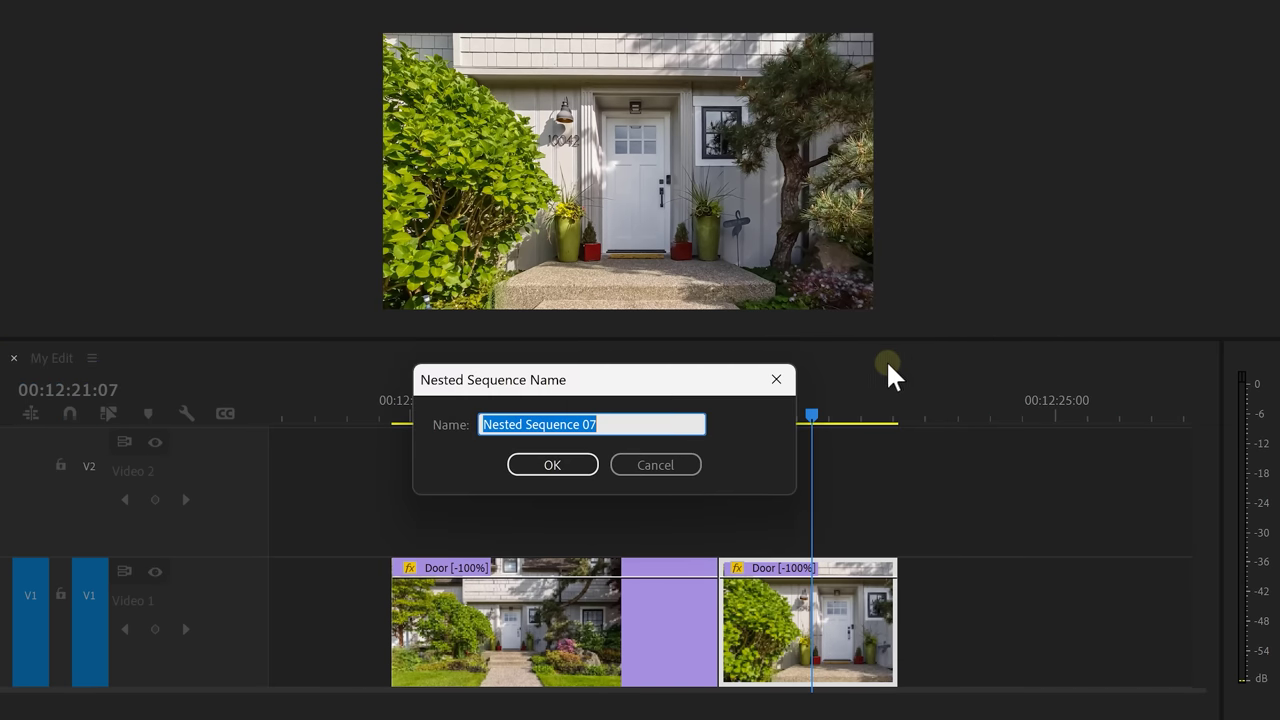
Open Nested Sequence 07 and add Safe Margins and Show Rulers buttons to the monitor controls.
click(568, 469)
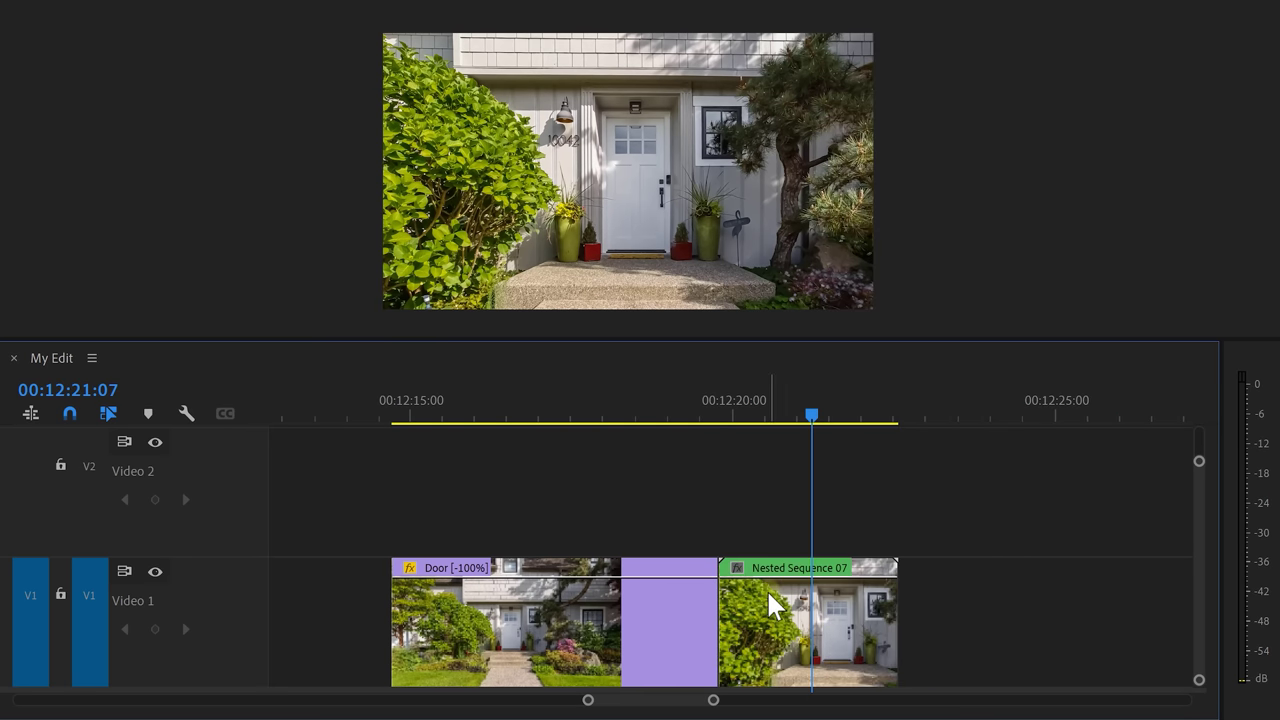
double_click(766, 590)
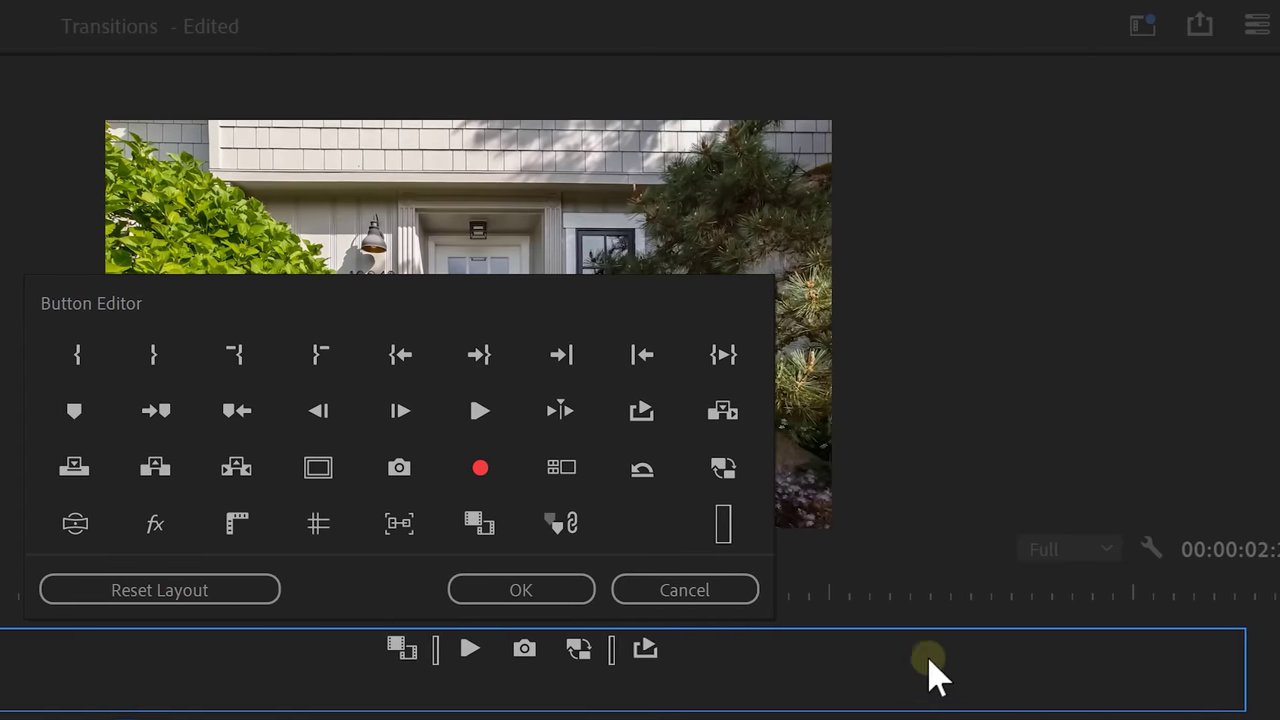
drag(445, 533, 470, 466)
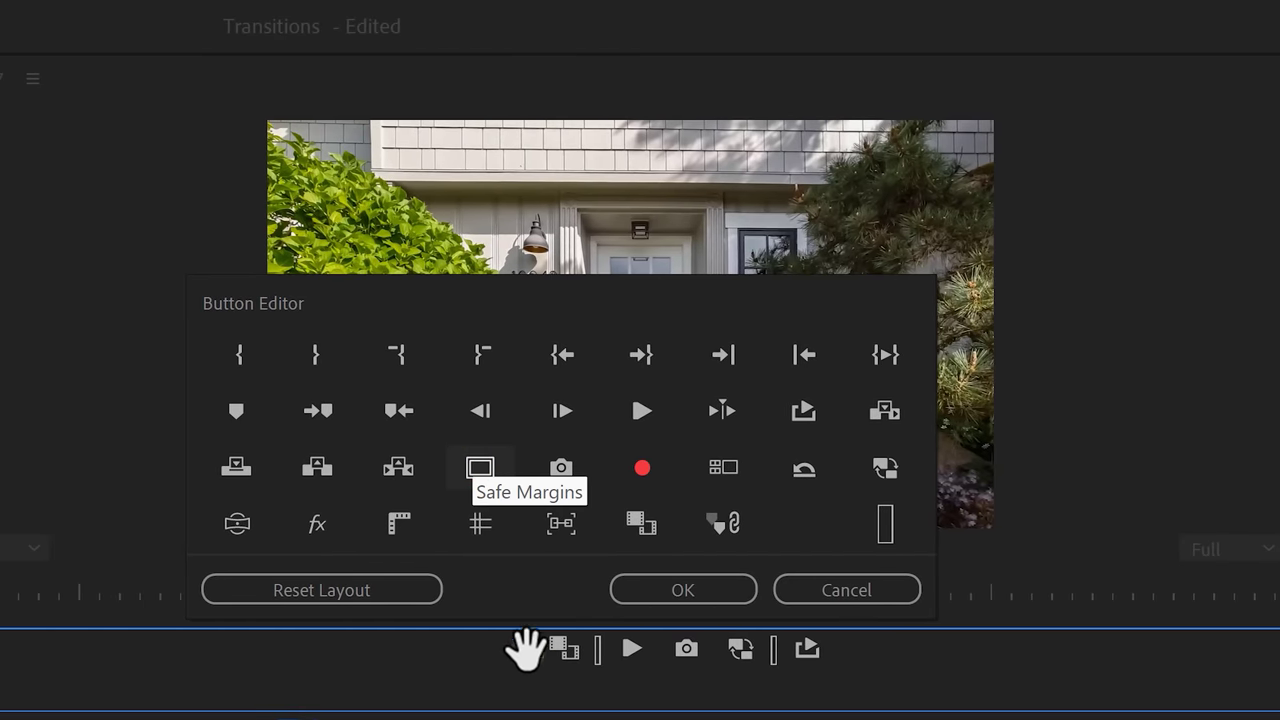
drag(525, 650, 468, 648)
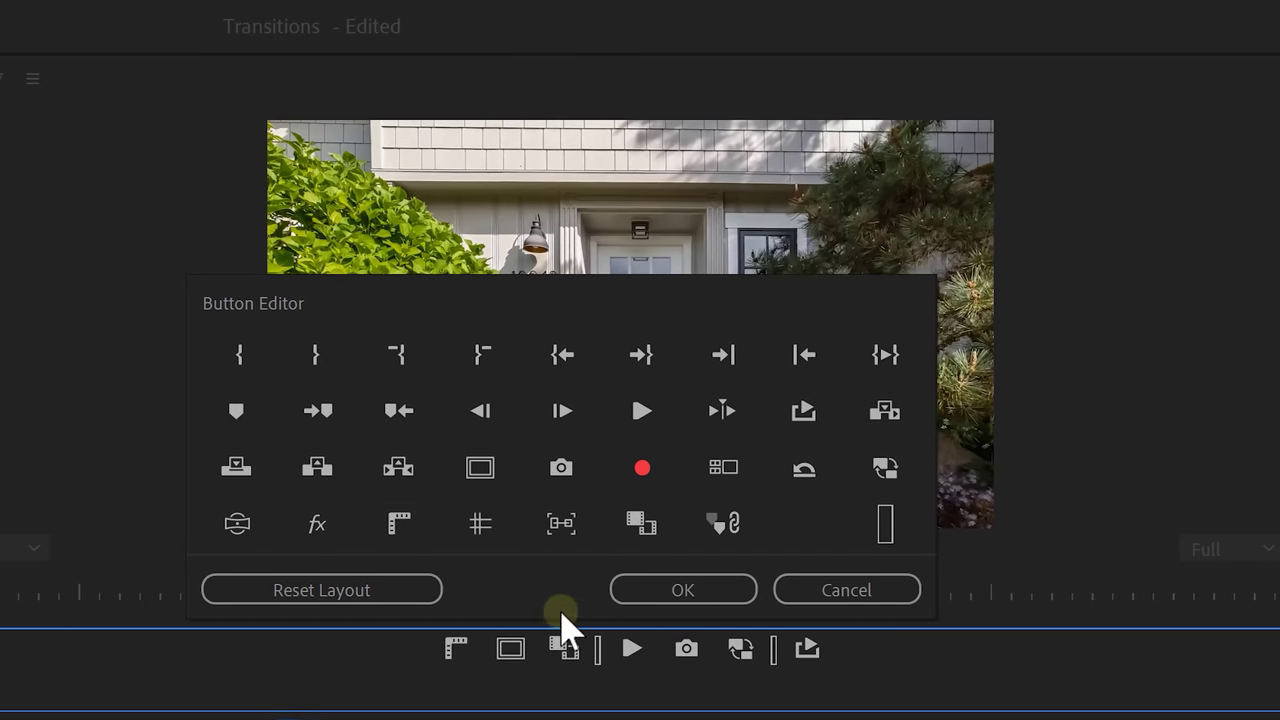
click(680, 590)
Turn on safe margins and rulers, and drag a vertical guide beside the door.
click(511, 690)
click(455, 690)
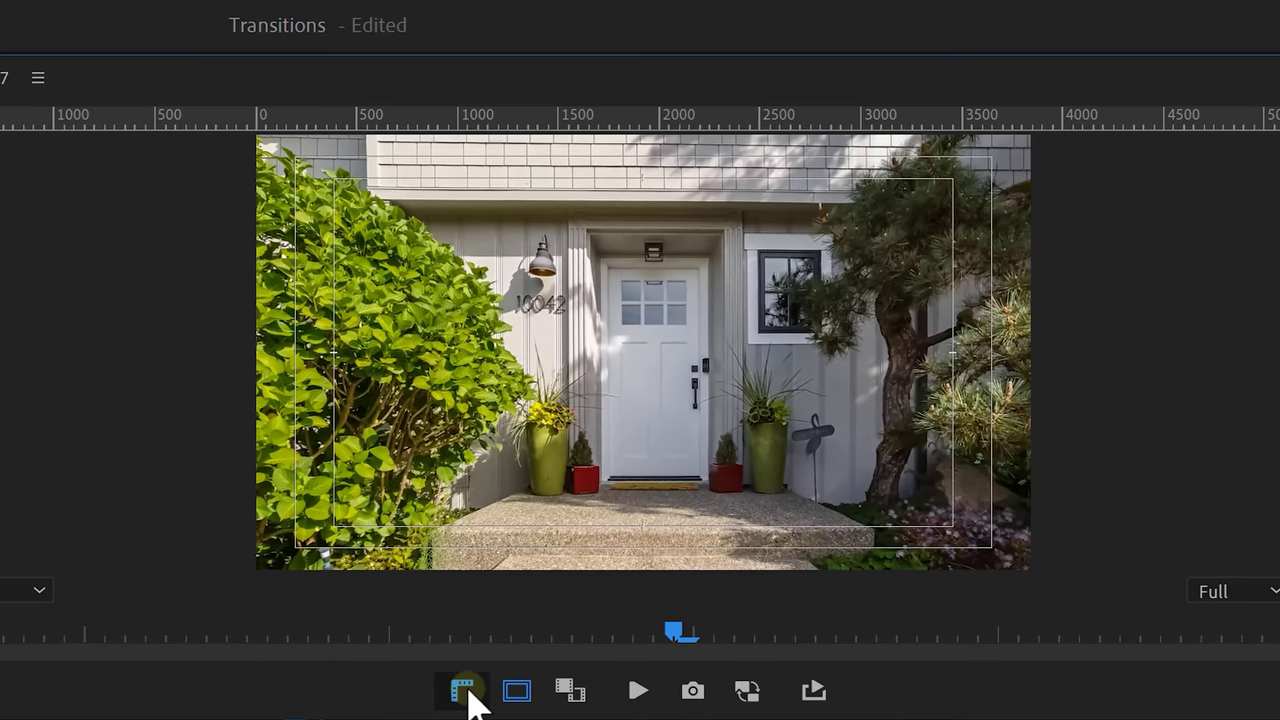
drag(0, 300, 646, 301)
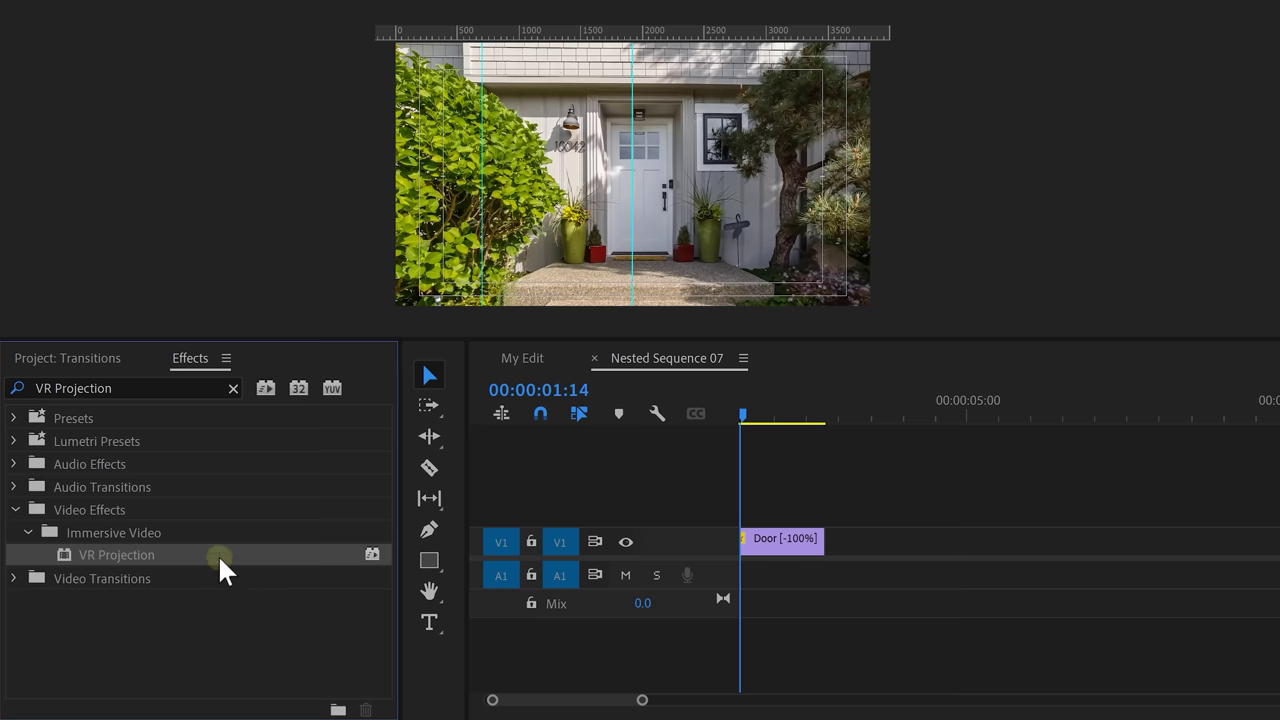
Apply VR Projection to the Door clip and scrub its Pan to about -15.5.
drag(218, 554, 763, 547)
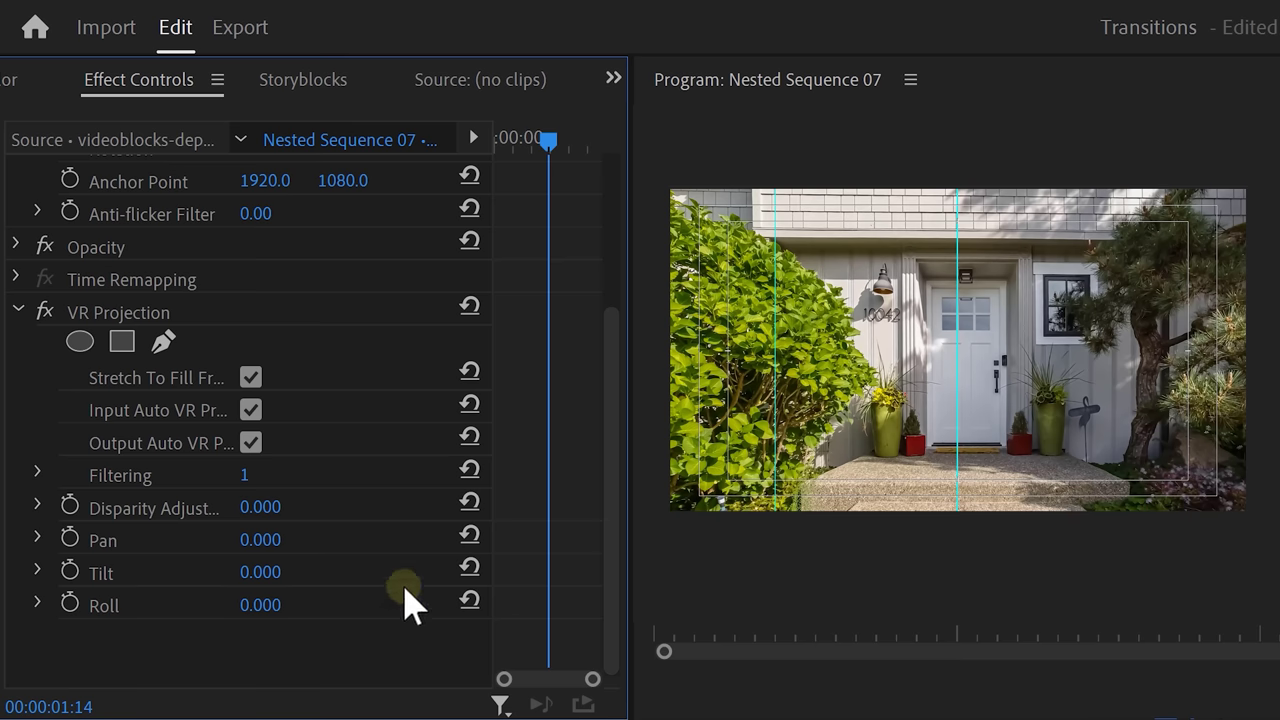
drag(270, 540, 22, 557)
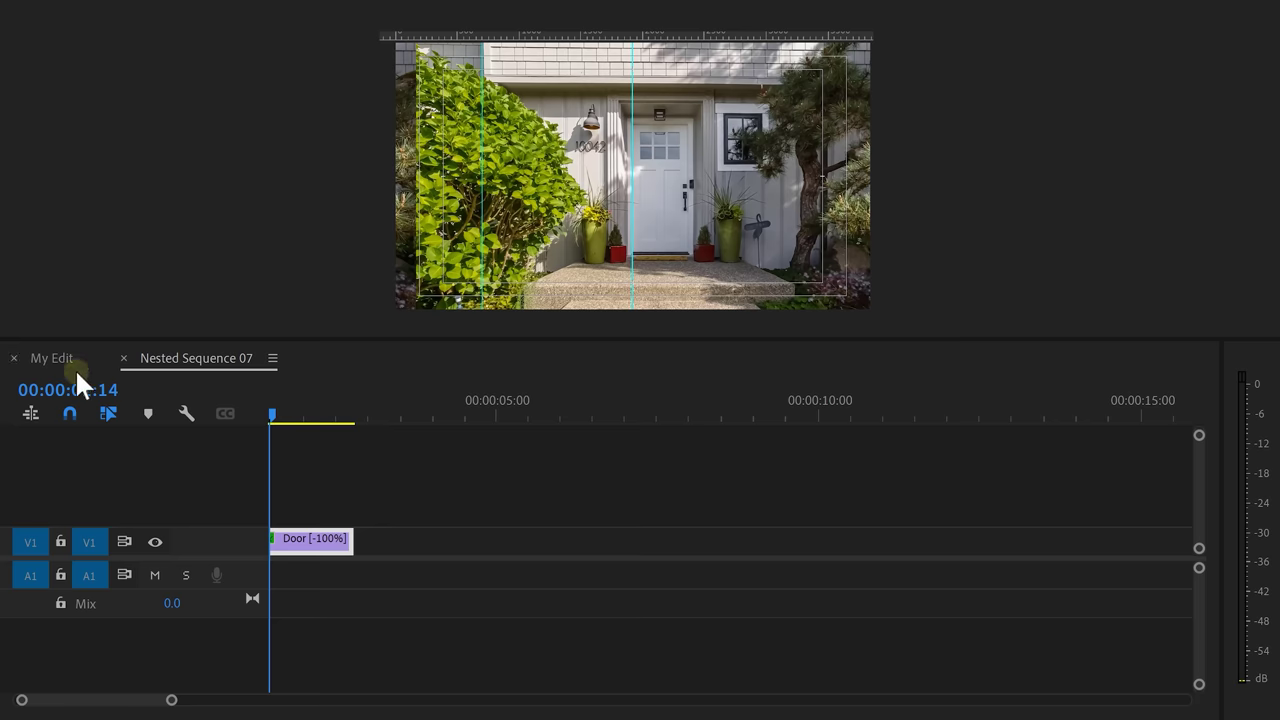
Back in My Edit, duplicate the nested door clip onto Video 2 and add VR Projection to the lower copy.
click(124, 358)
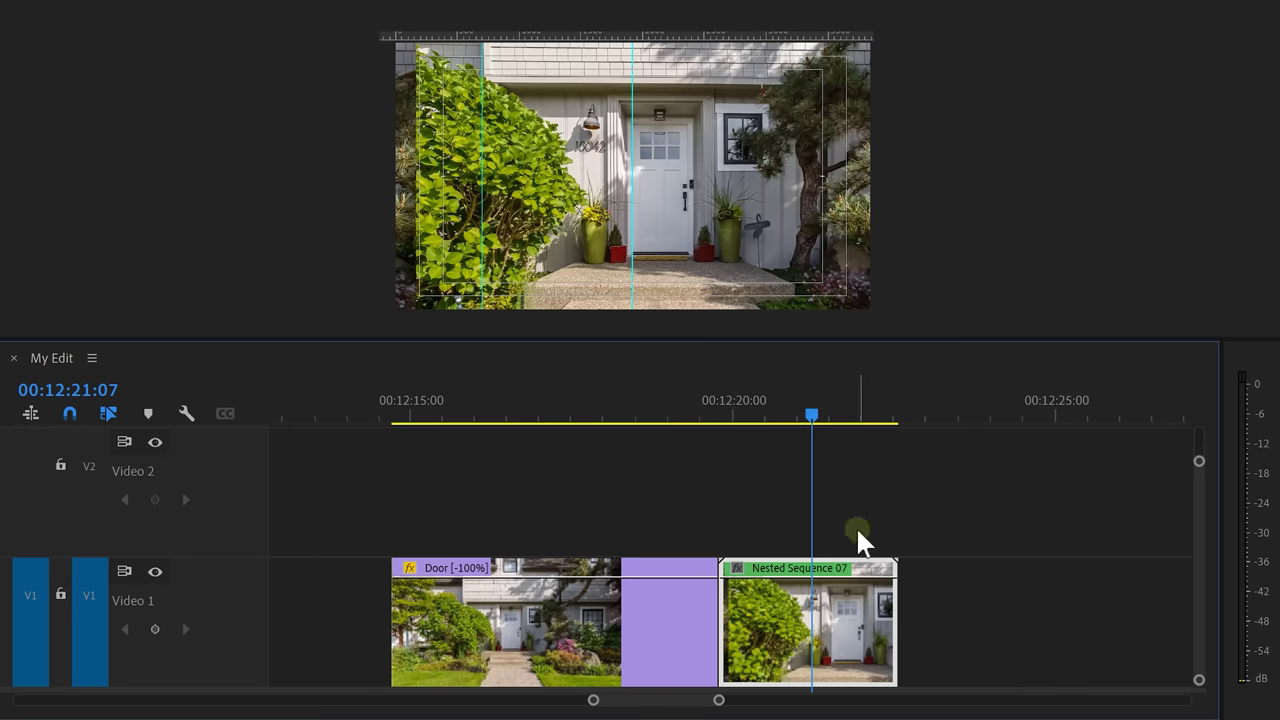
drag(848, 596, 838, 535)
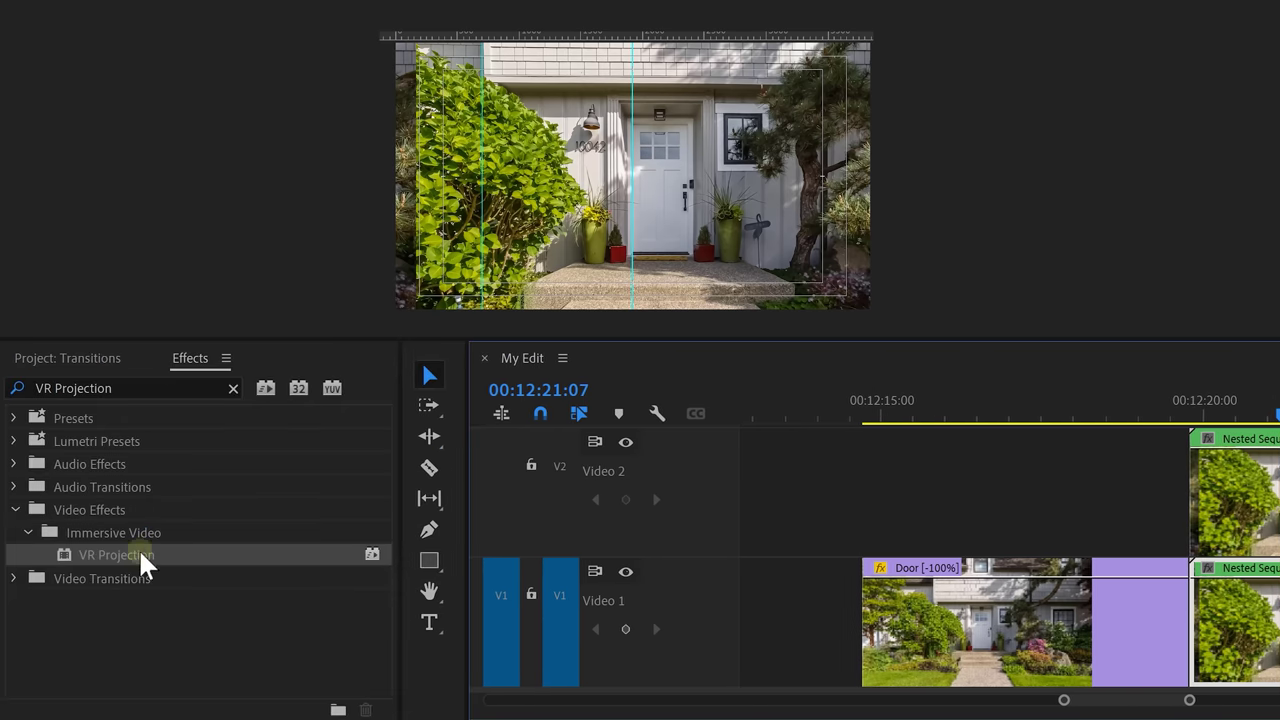
drag(143, 556, 771, 623)
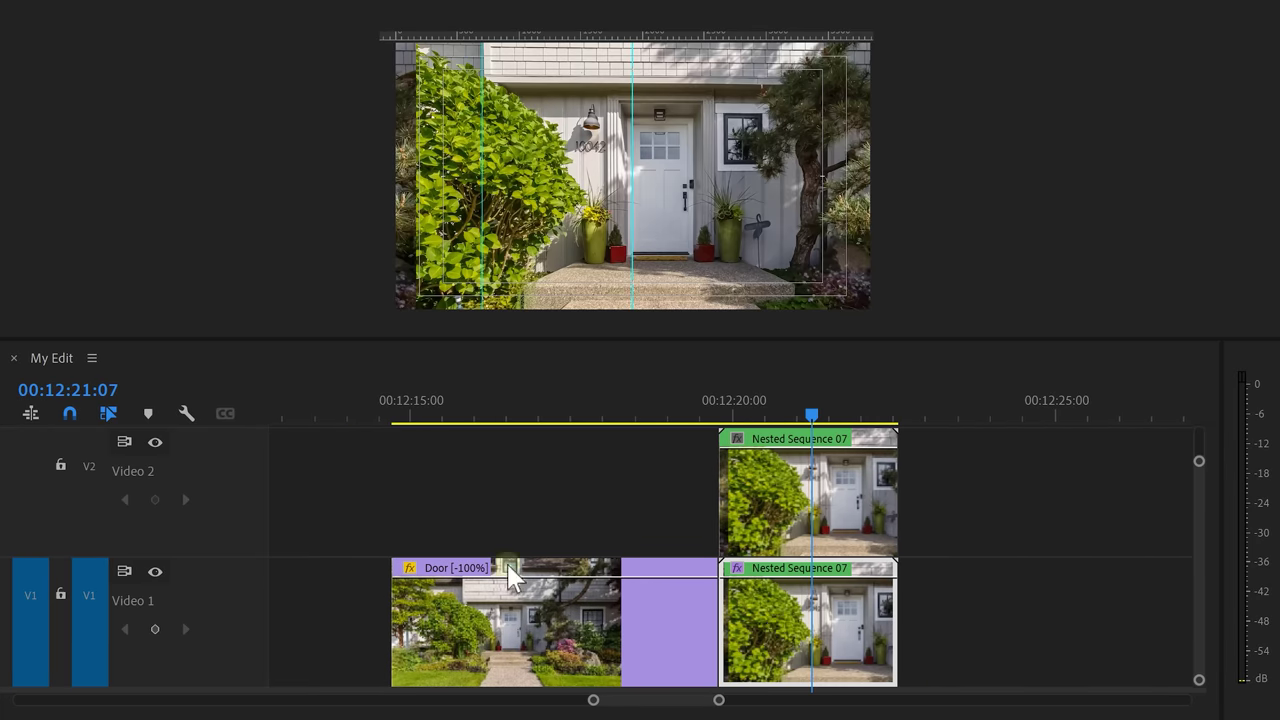
With Video 2 hidden, set the lower clip's VR Projection Pan to 20, then show Video 2 again.
click(155, 444)
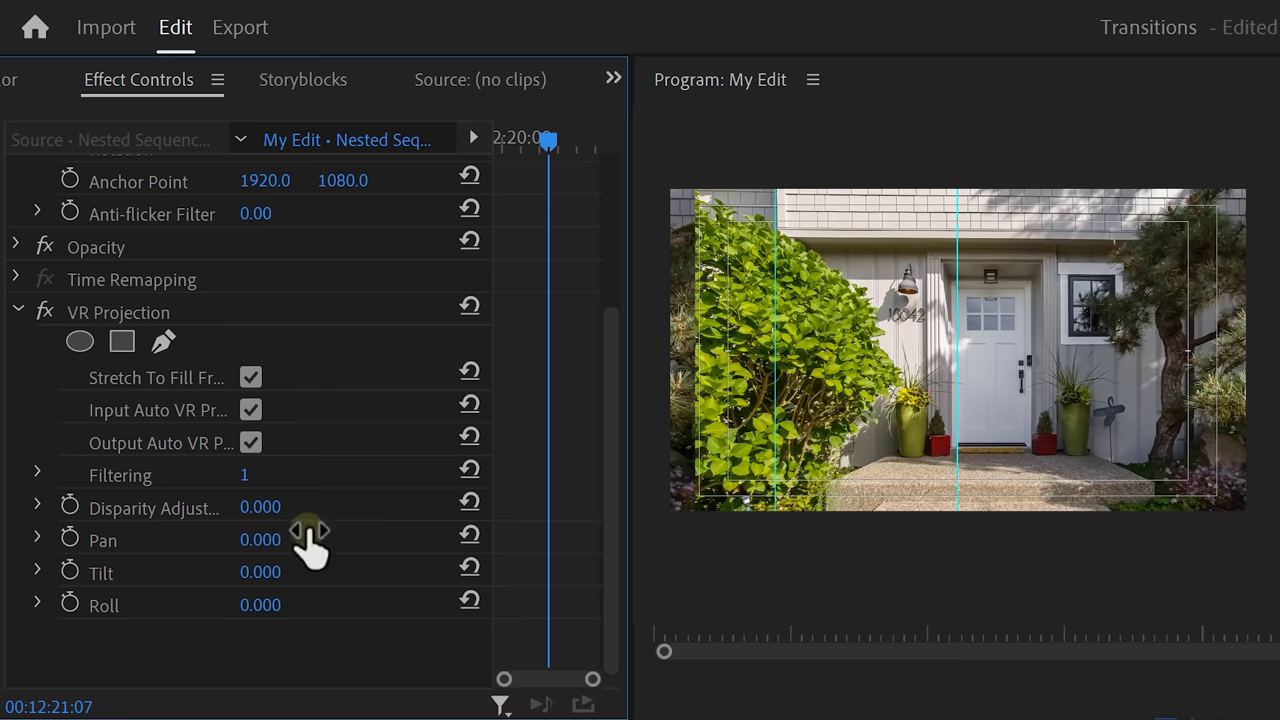
click(270, 538)
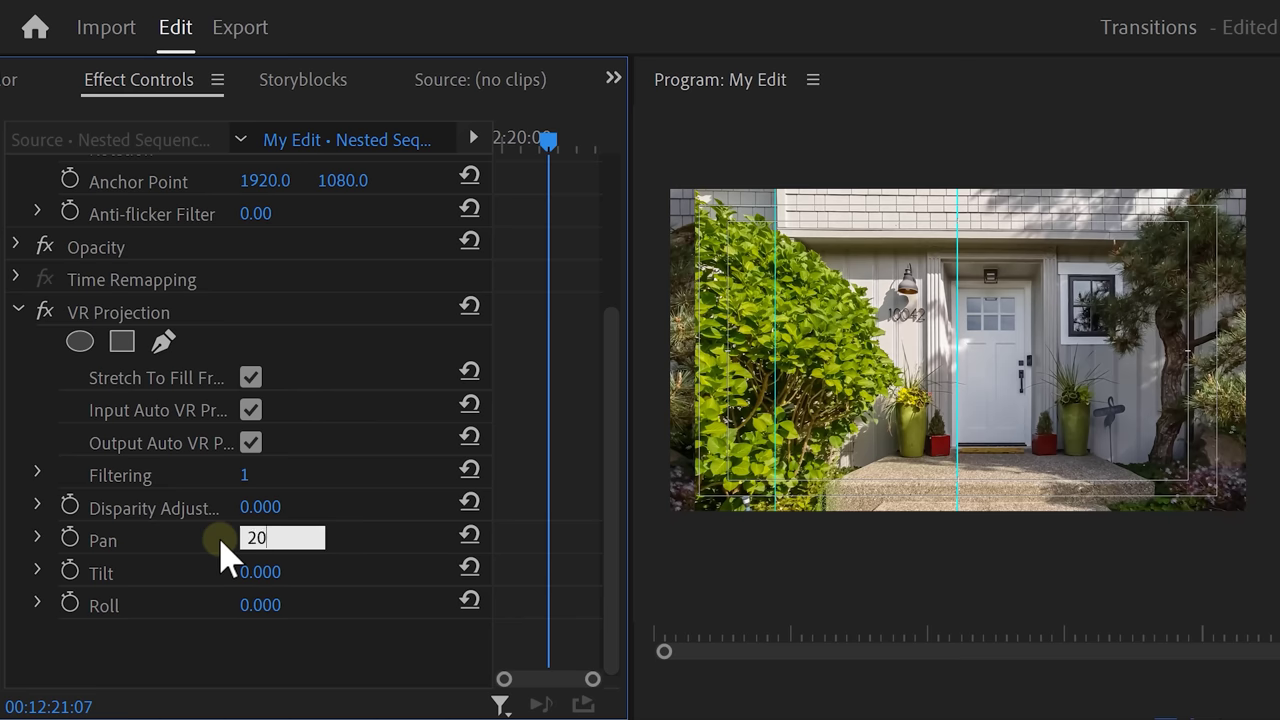
key(Return)
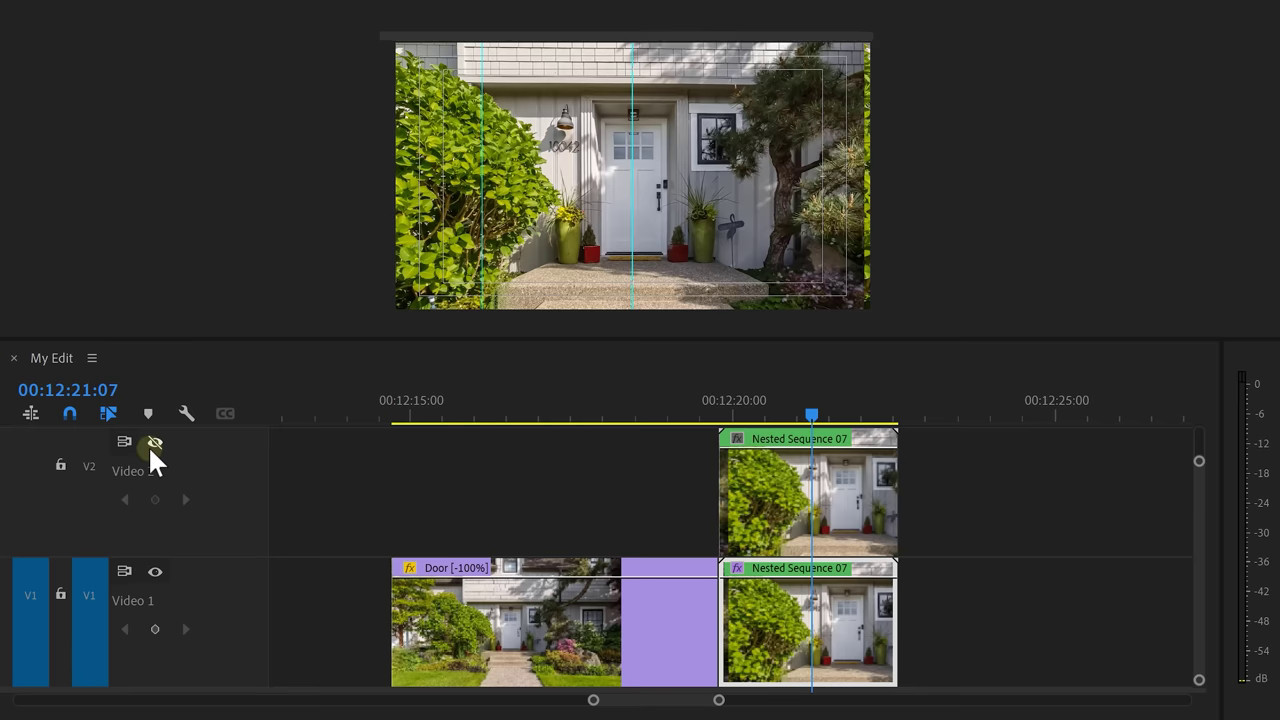
click(153, 442)
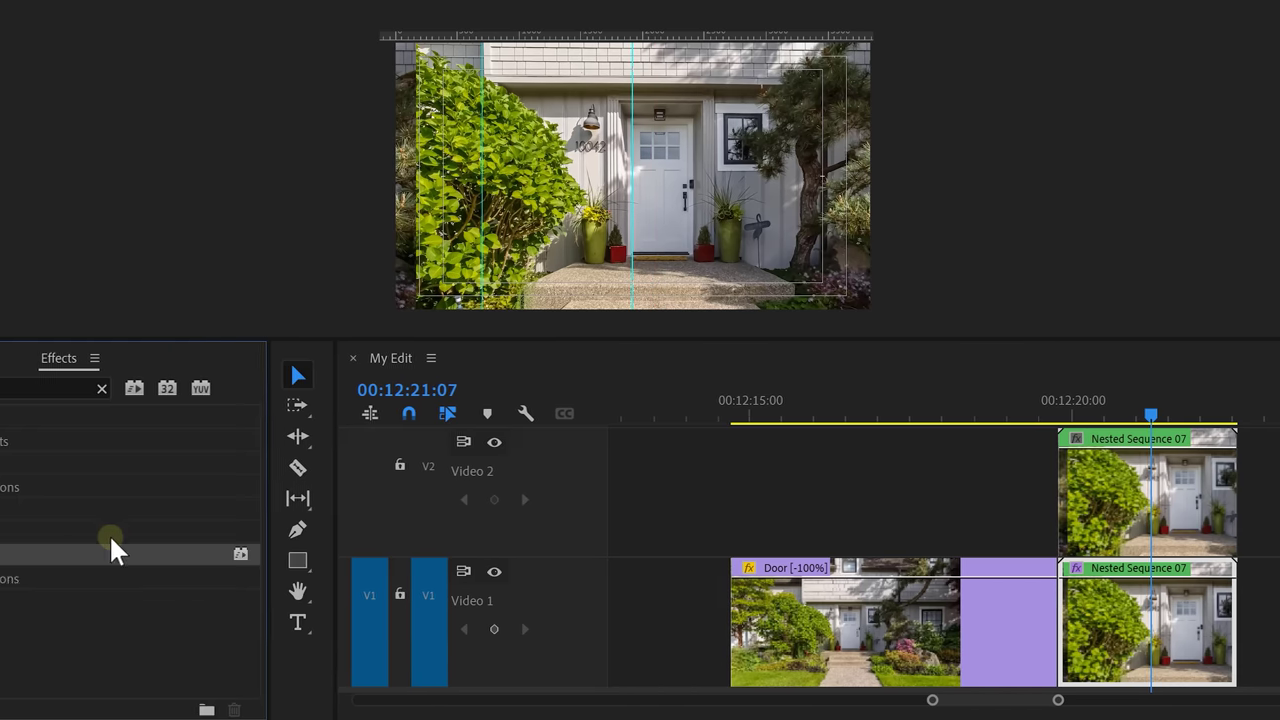
Crop the upper Nested Sequence 07 clip to the door on all sides, then add Transform with Position X about 1706.
drag(109, 551, 193, 557)
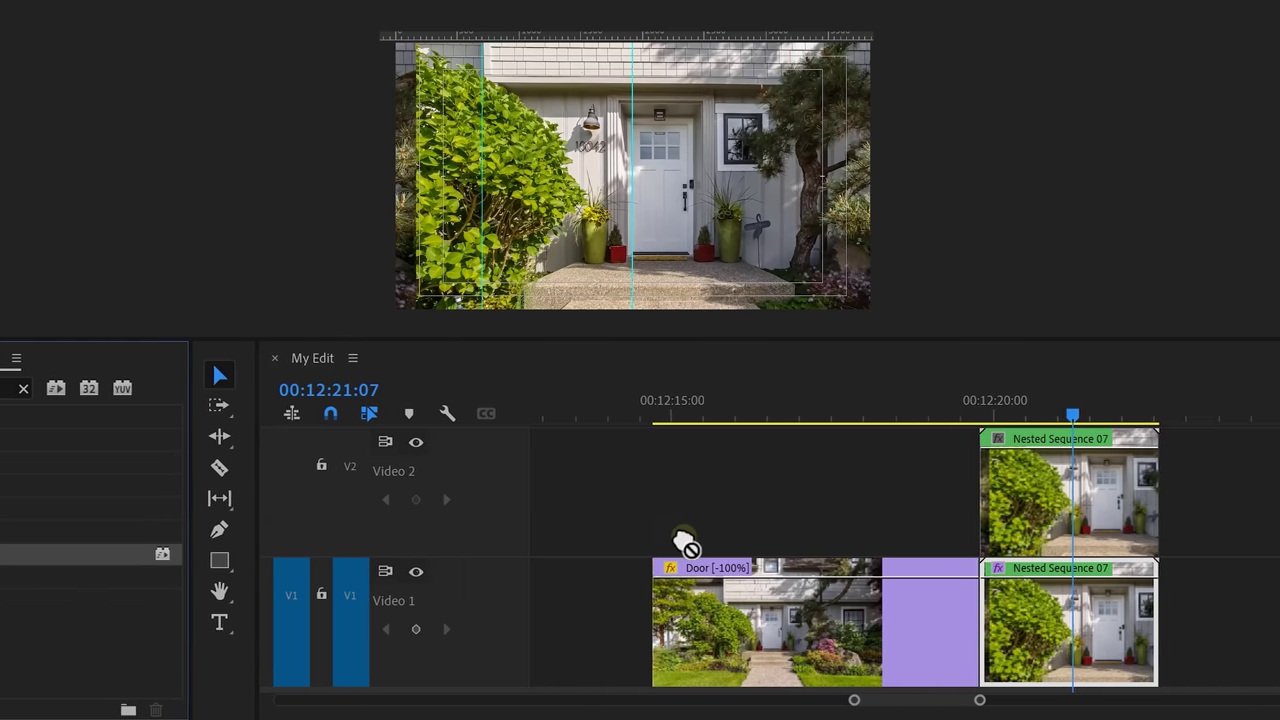
drag(686, 543, 749, 509)
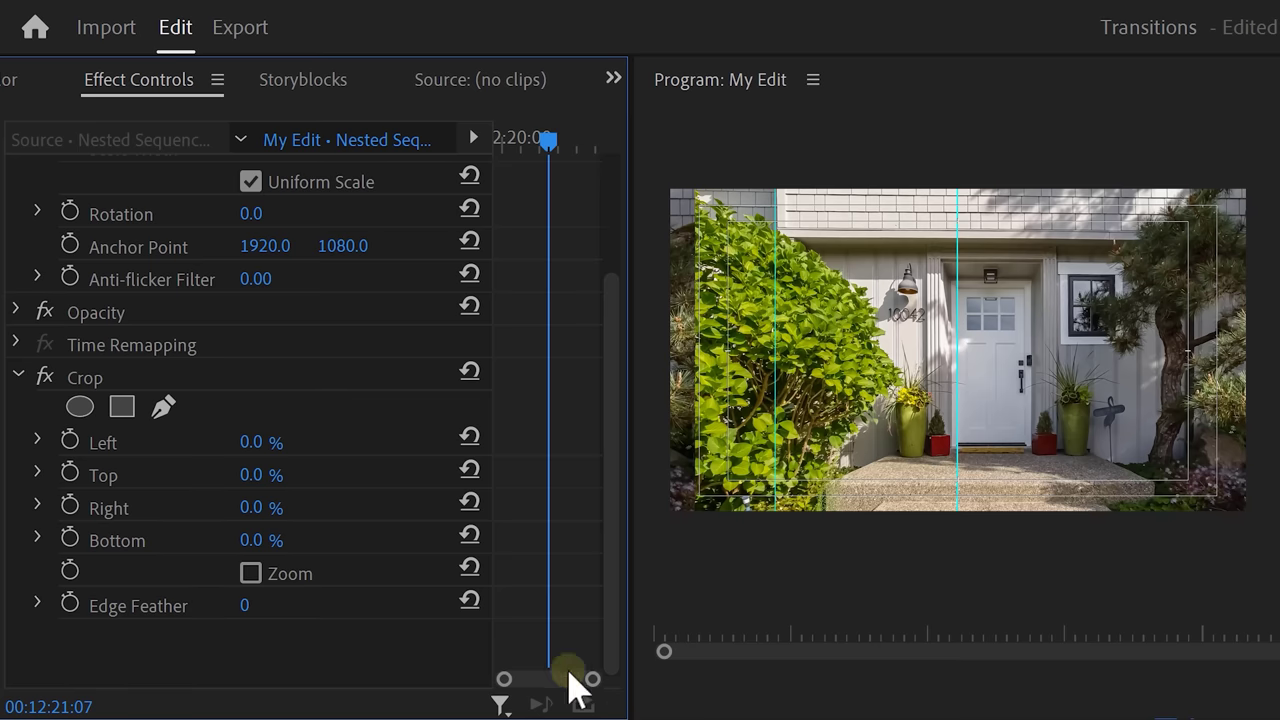
click(218, 386)
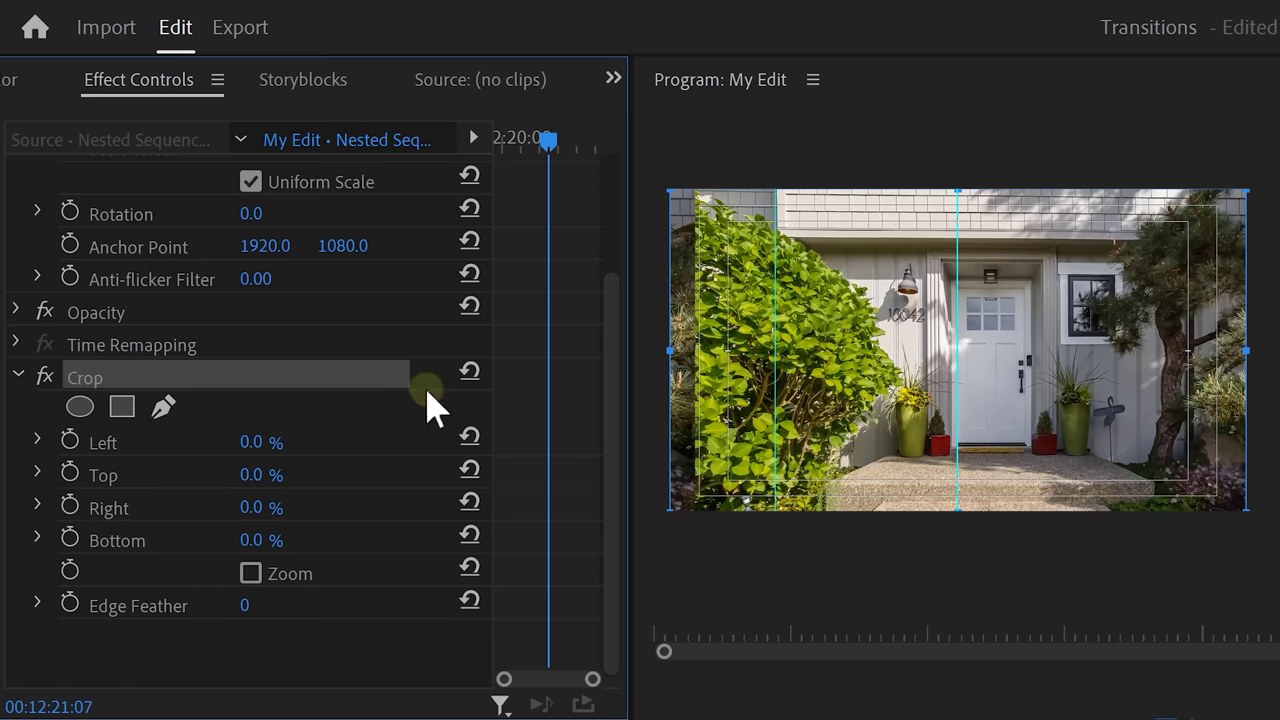
drag(672, 348, 957, 363)
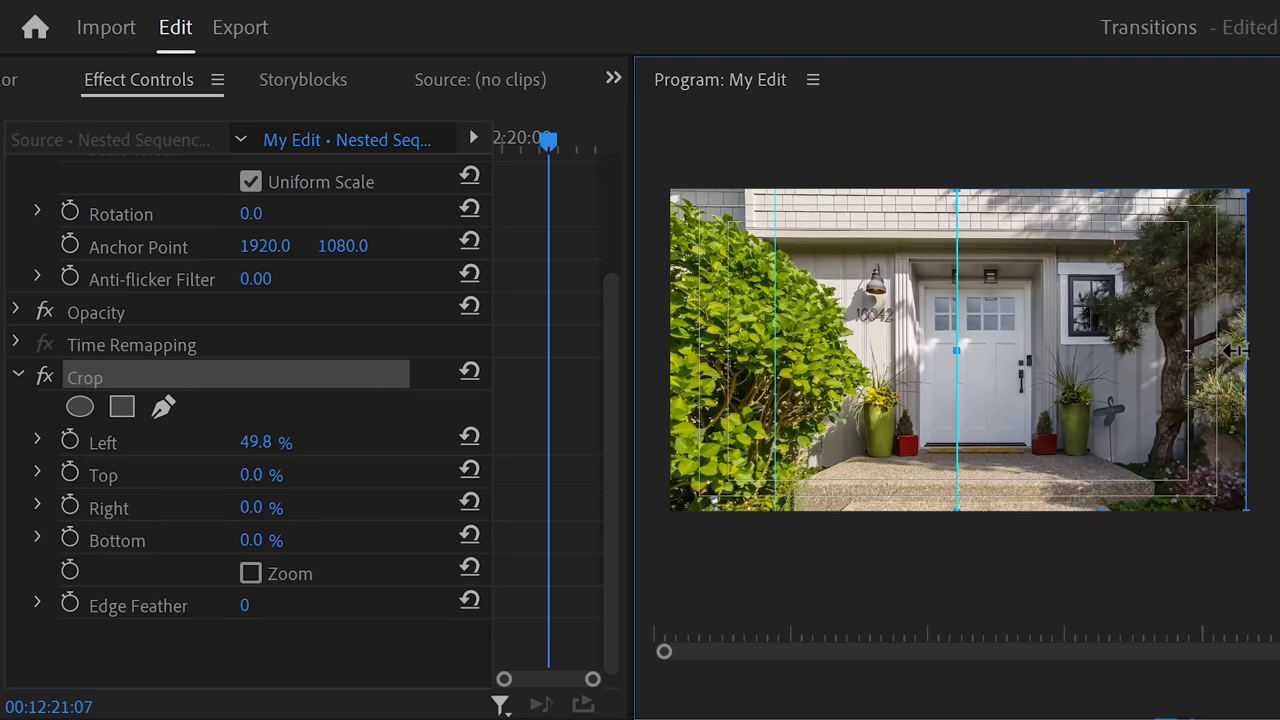
drag(1236, 350, 1024, 352)
drag(990, 190, 988, 280)
drag(997, 505, 997, 441)
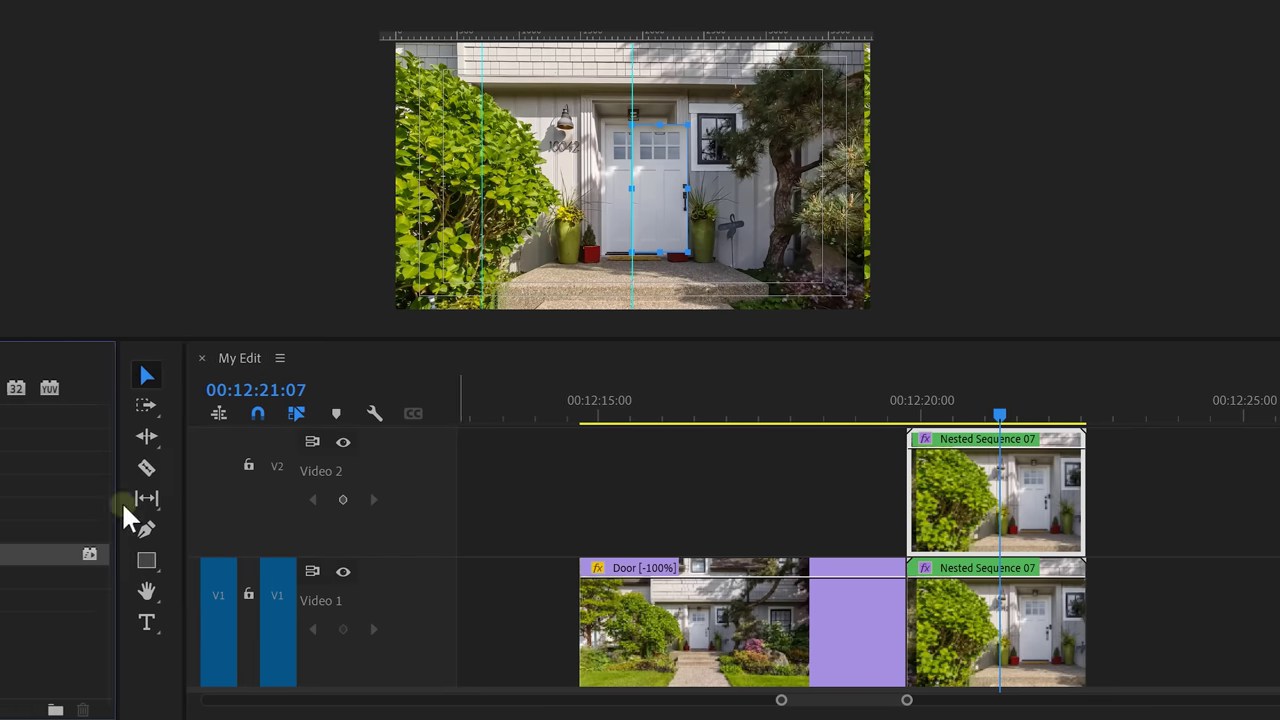
drag(148, 565, 1240, 500)
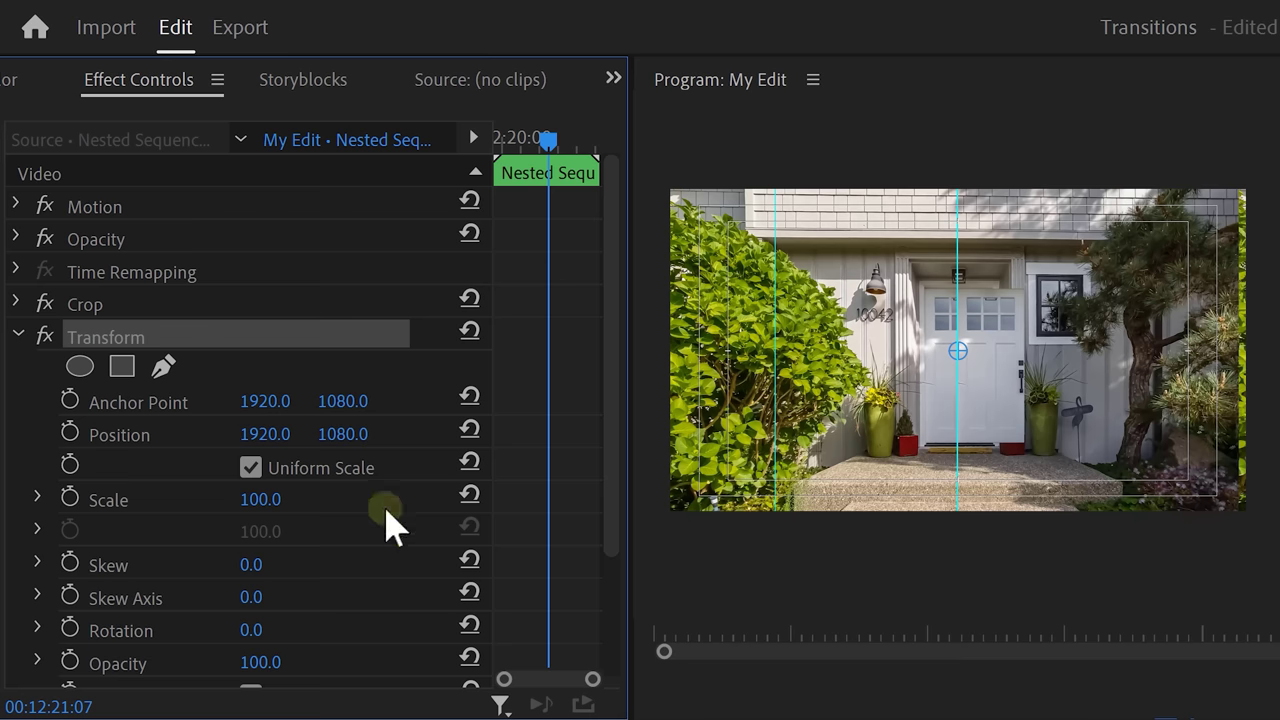
drag(265, 434, 212, 441)
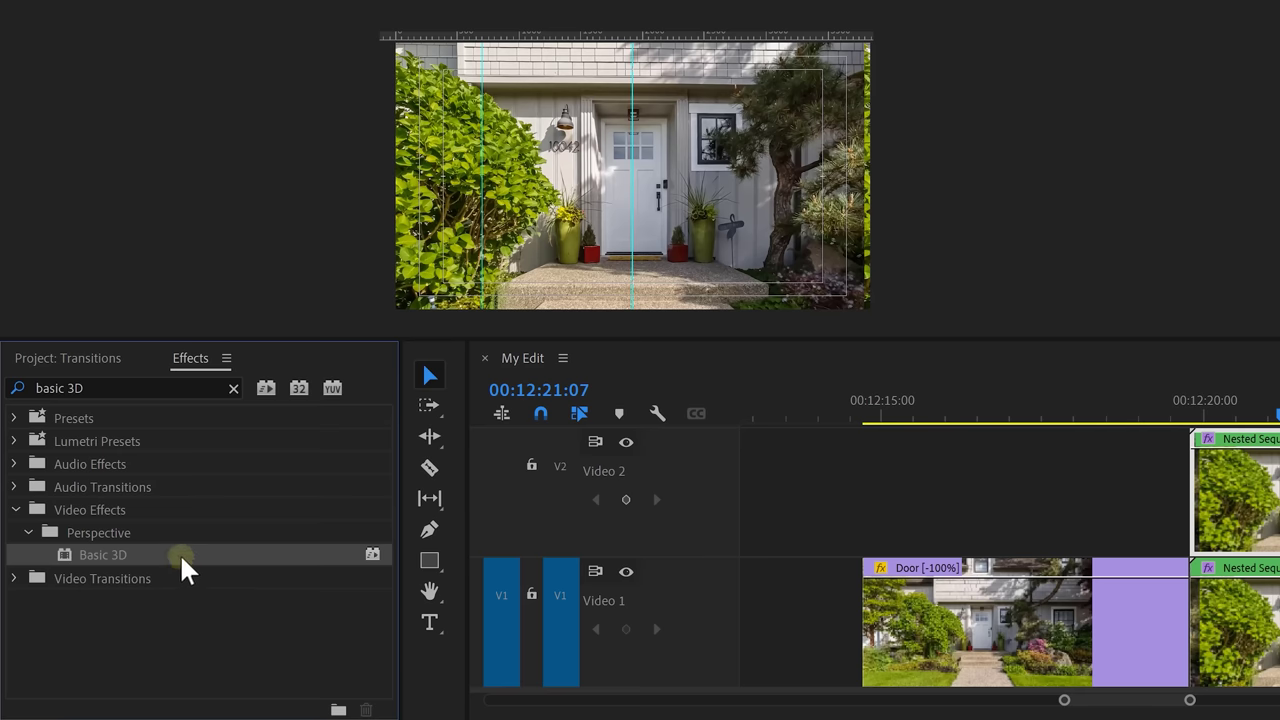
Add Basic 3D to the upper door clip, reorder it between Crop and Transform, and test Swivel.
drag(182, 556, 1227, 477)
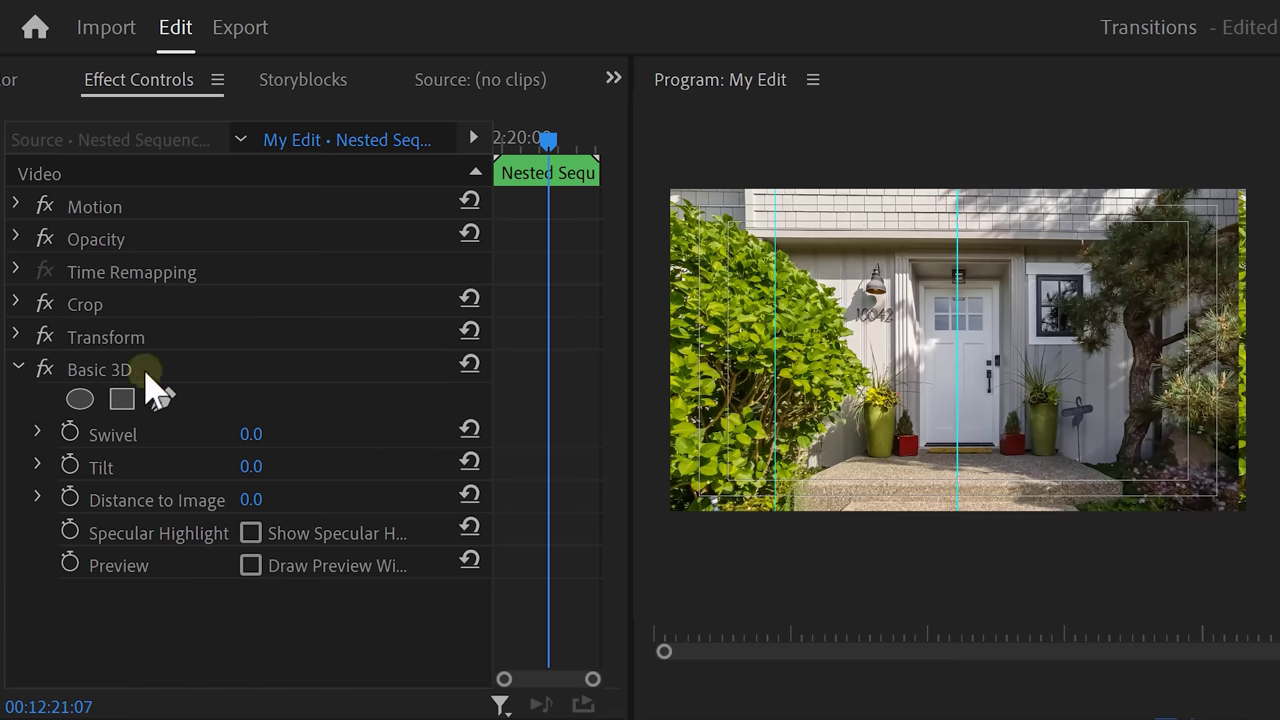
click(148, 369)
drag(148, 369, 150, 333)
drag(148, 400, 271, 409)
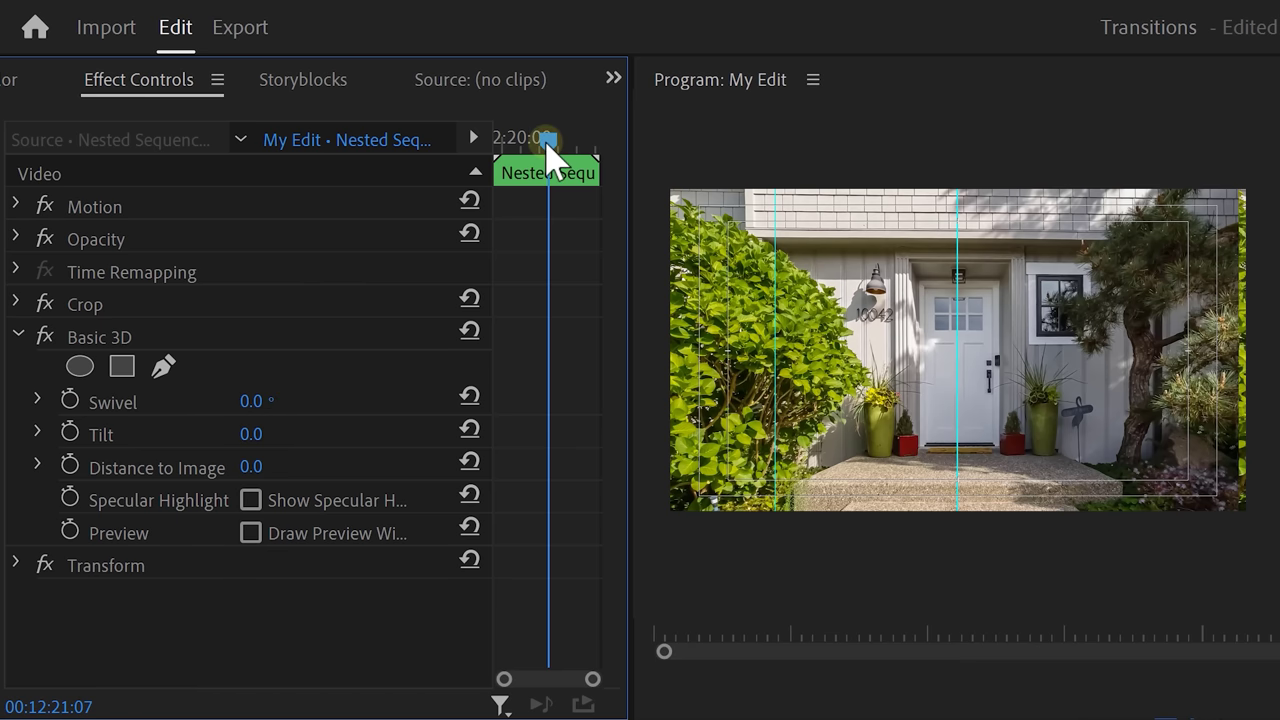
Keyframe Swivel from 0° at 00:12:19:23 to -90° at 00:12:20:14.
drag(548, 140, 497, 140)
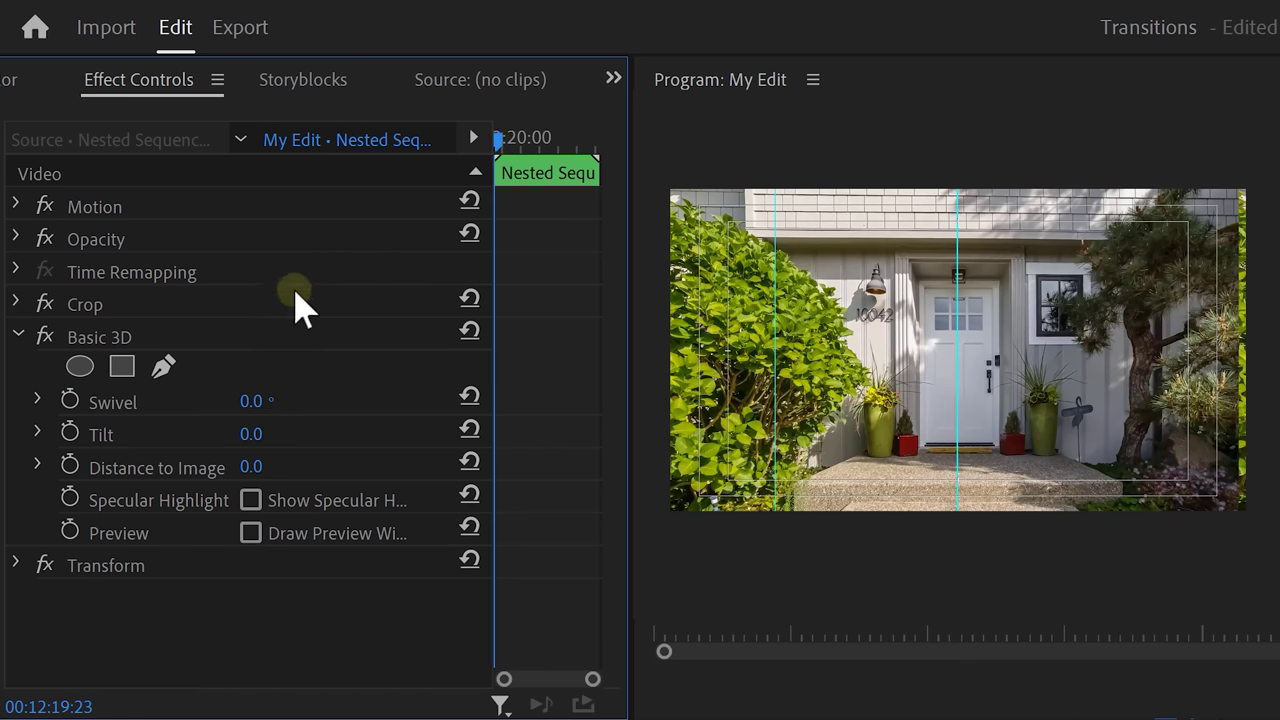
click(69, 400)
drag(500, 137, 530, 134)
click(254, 400)
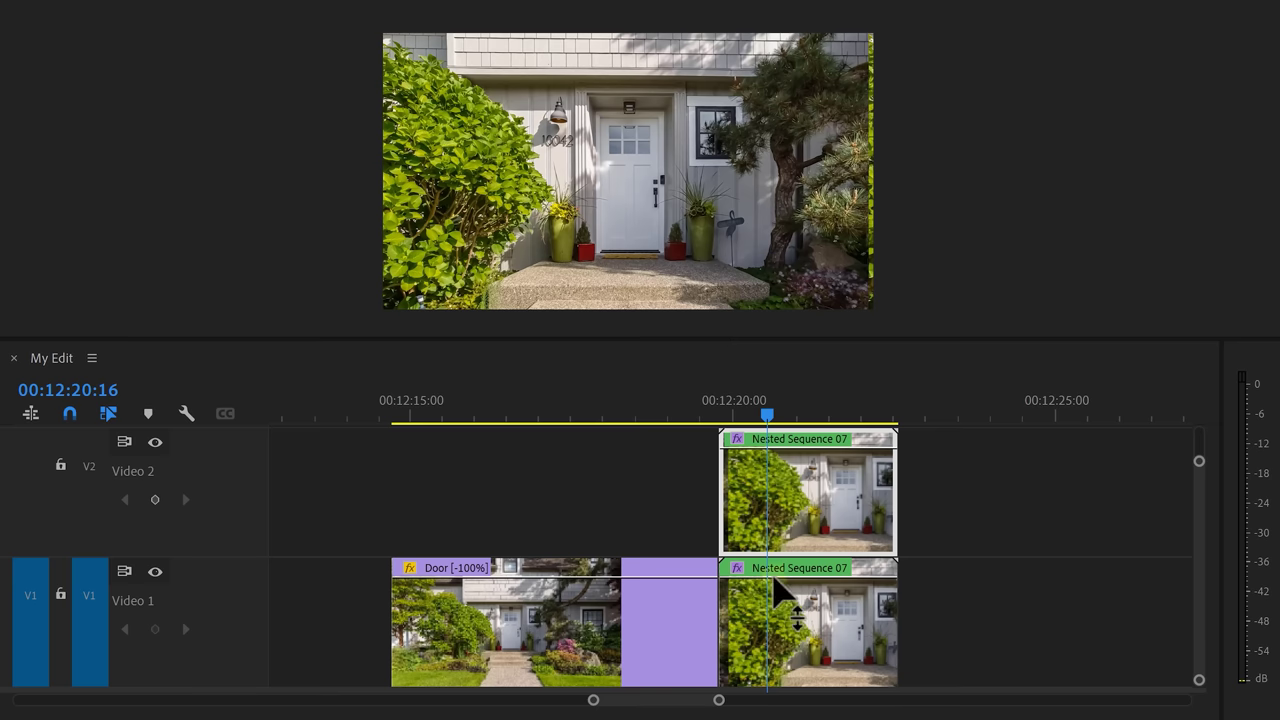
On the lower Nested Sequence 07 clip, draw a freeform Opacity mask around the doorway and invert it.
click(837, 645)
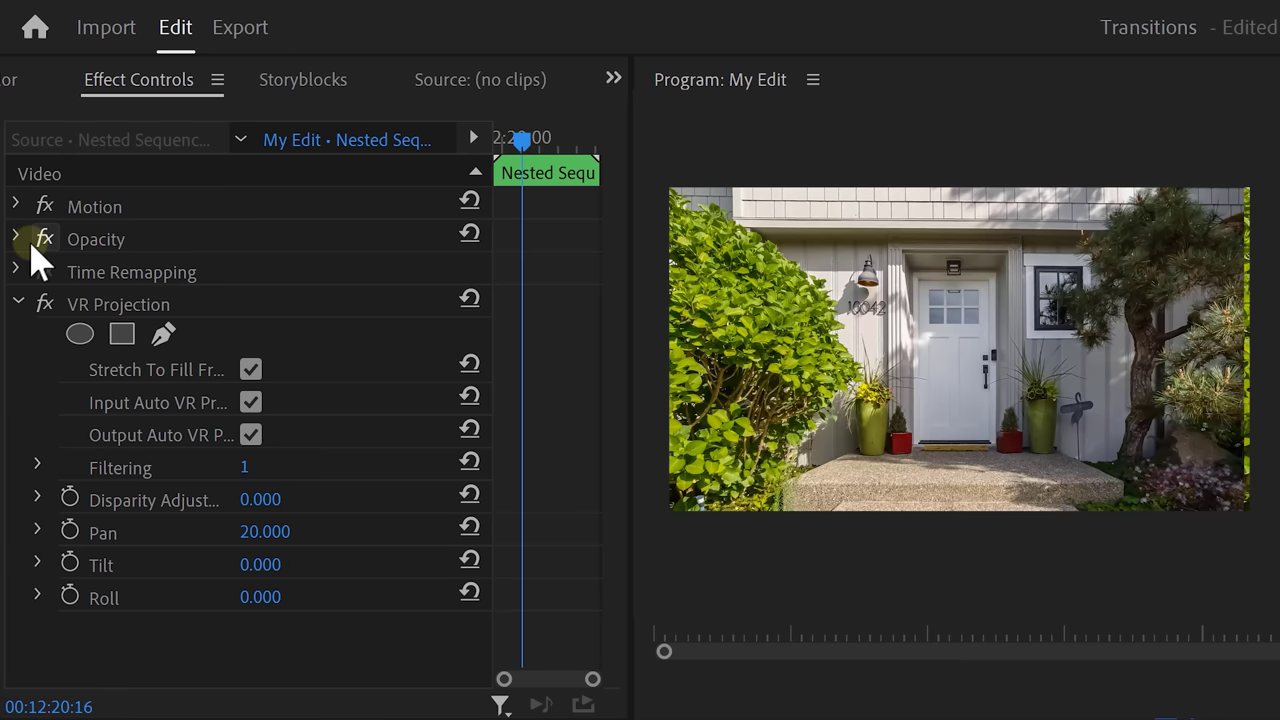
click(19, 237)
click(124, 268)
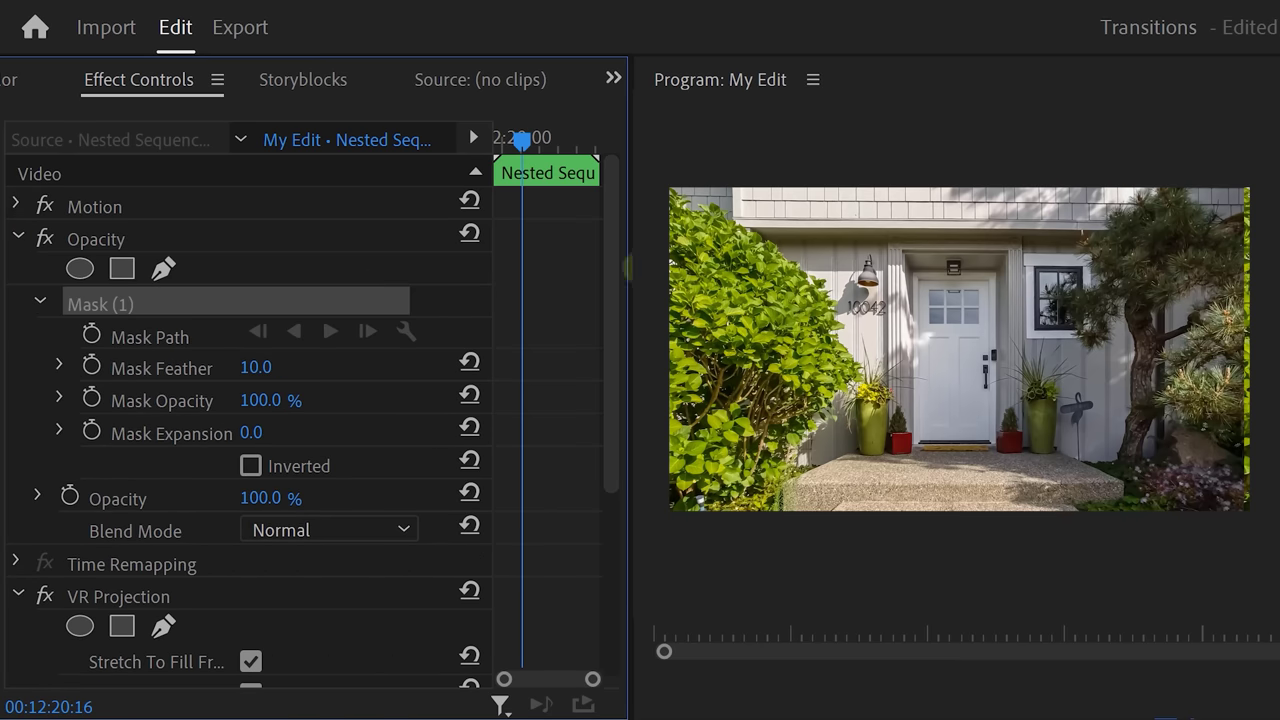
click(919, 440)
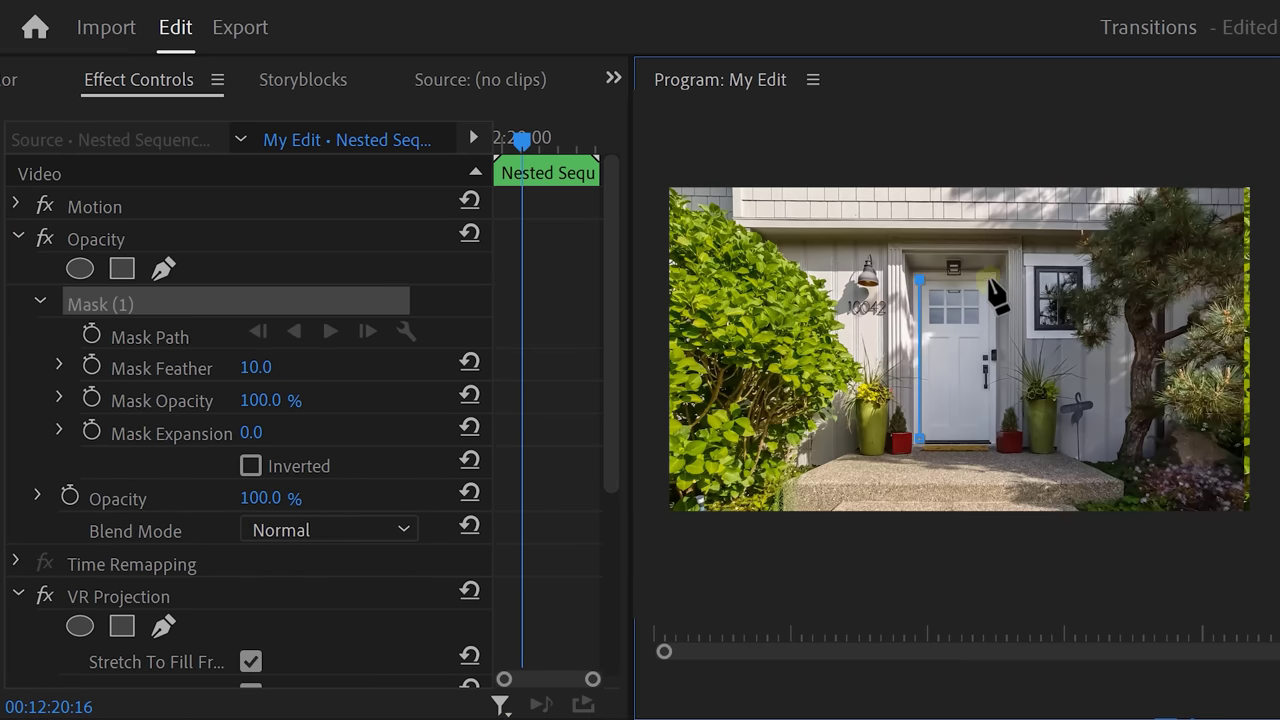
click(919, 439)
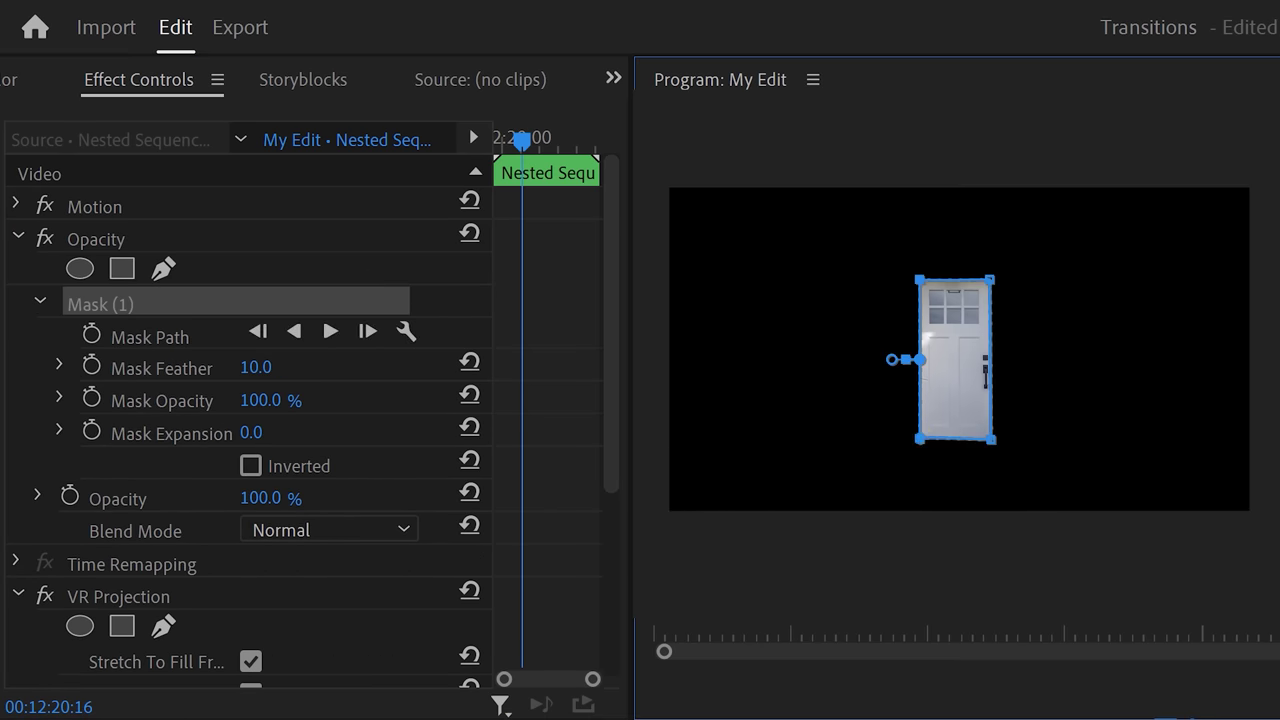
click(251, 466)
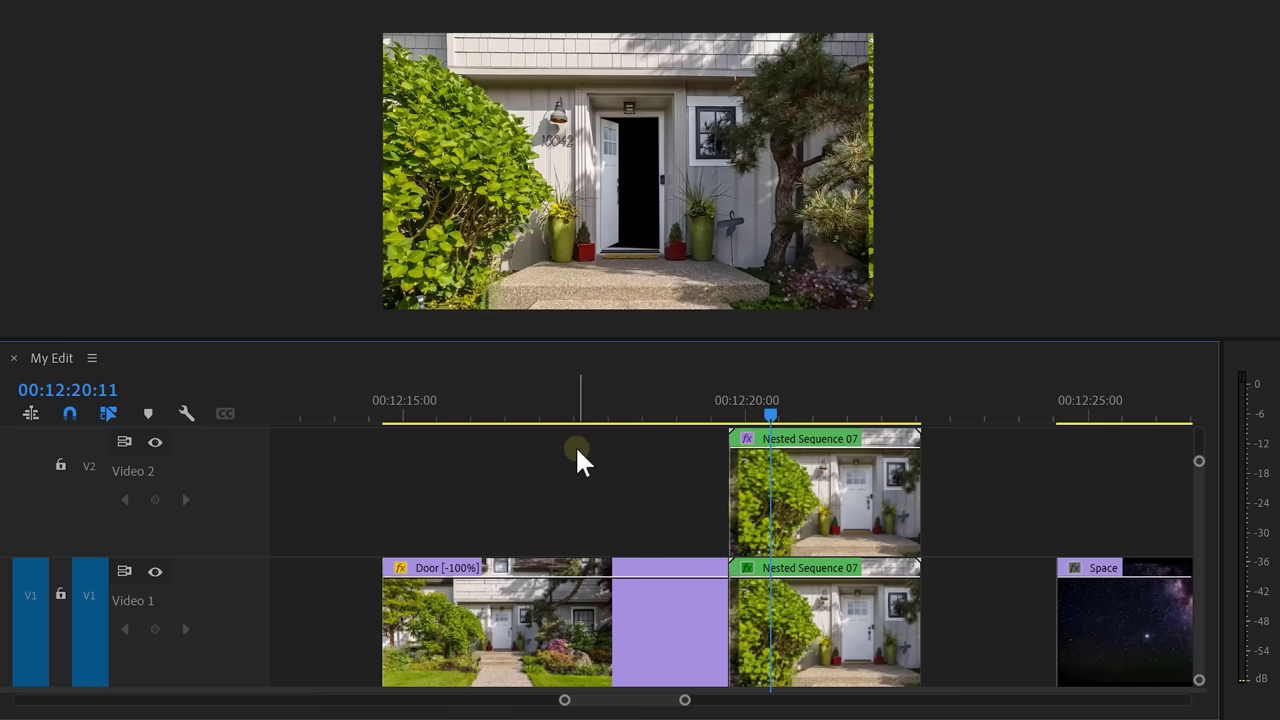
Nest the door clips as Nested Sequence 08, move it to Video 2, and slide the Space clip beneath.
drag(701, 536, 789, 614)
right_click(822, 506)
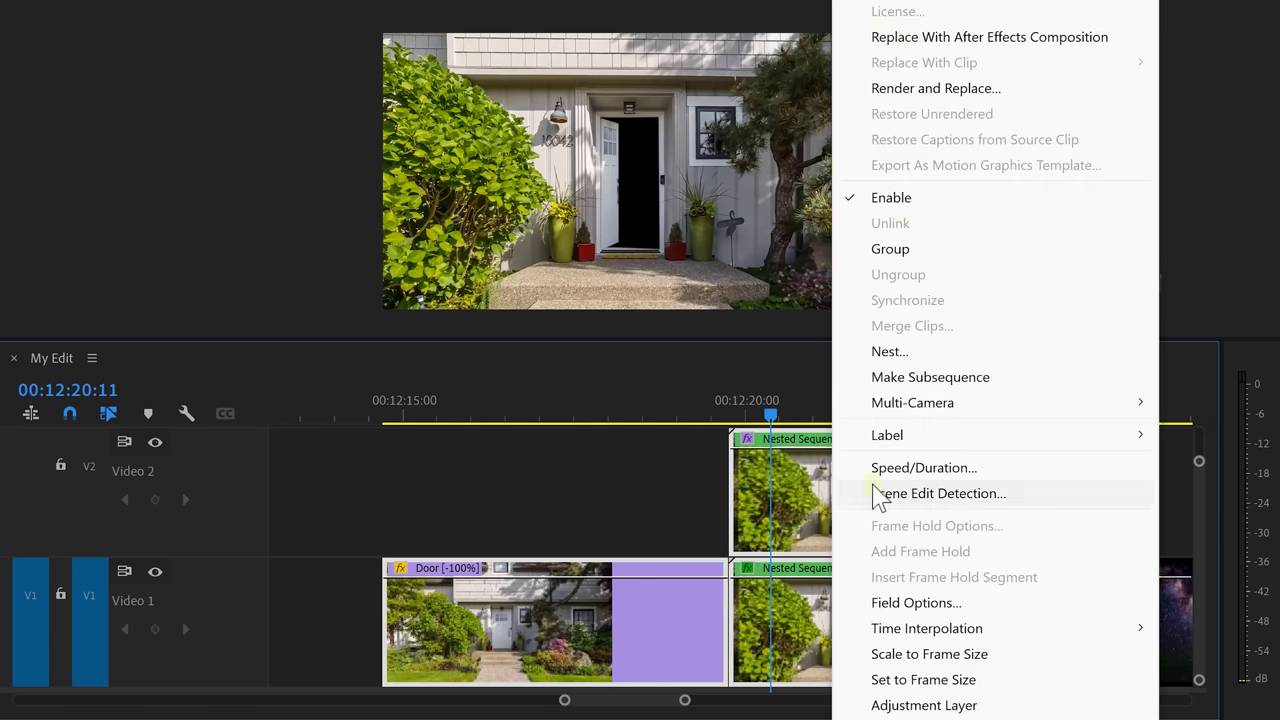
click(919, 354)
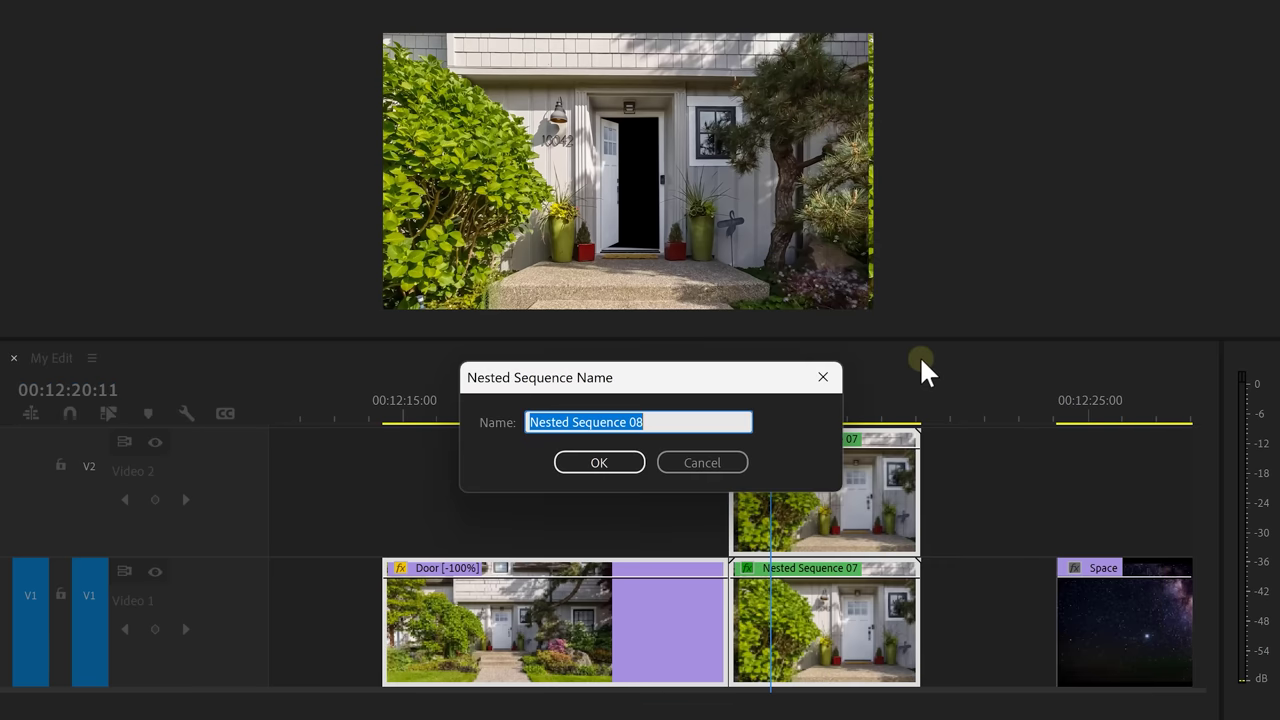
click(599, 462)
drag(670, 566, 785, 510)
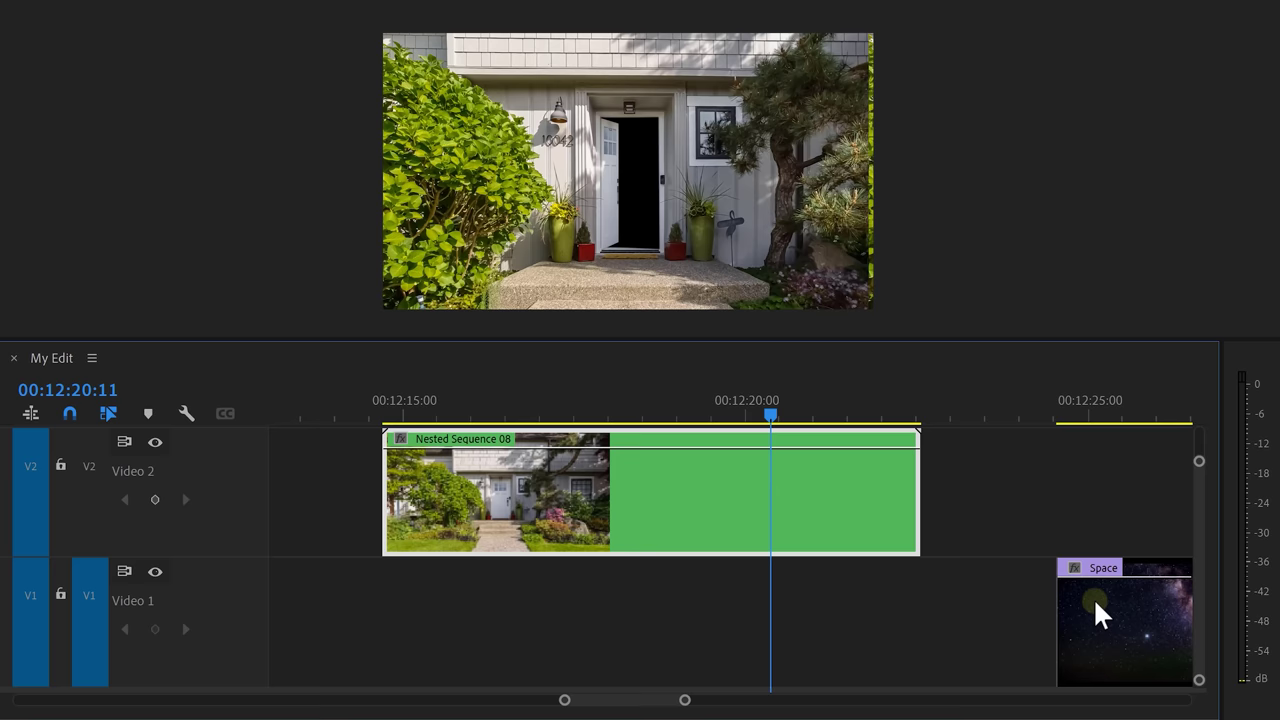
drag(1095, 600, 668, 607)
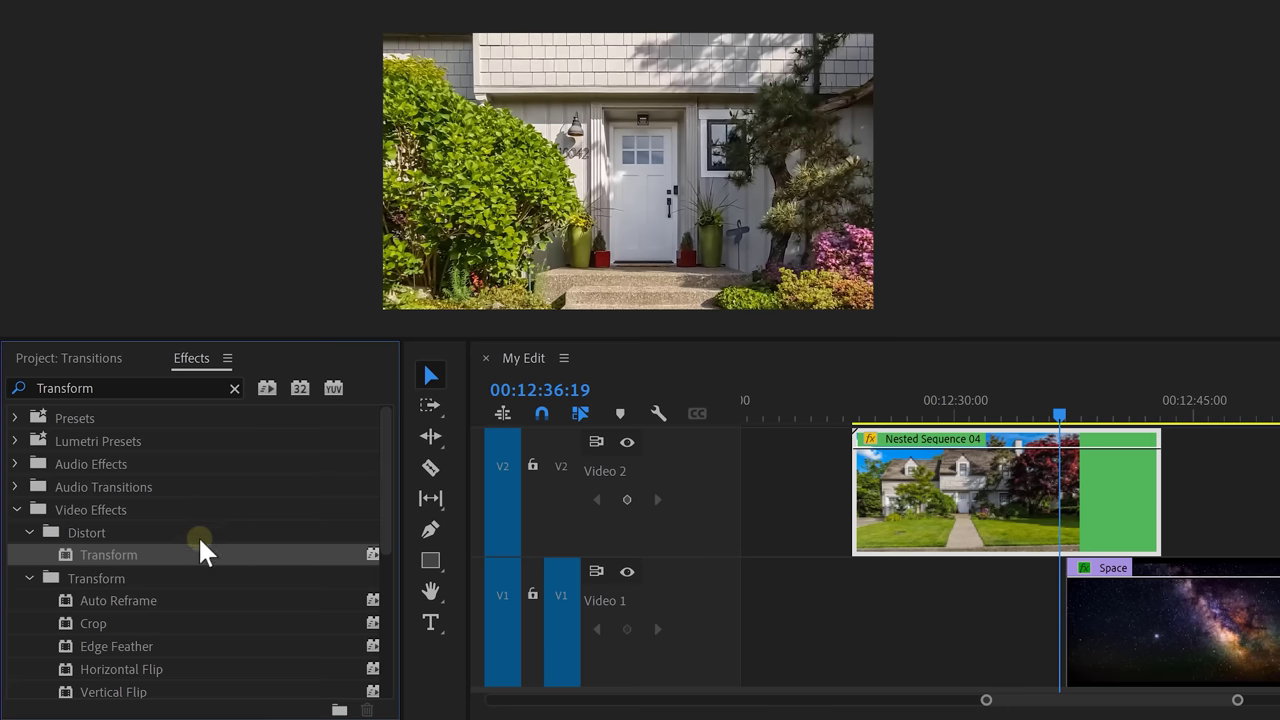
Apply Transform to Nested Sequence 04 and set starting Position, Scale and Rotation keyframes.
drag(174, 550, 531, 503)
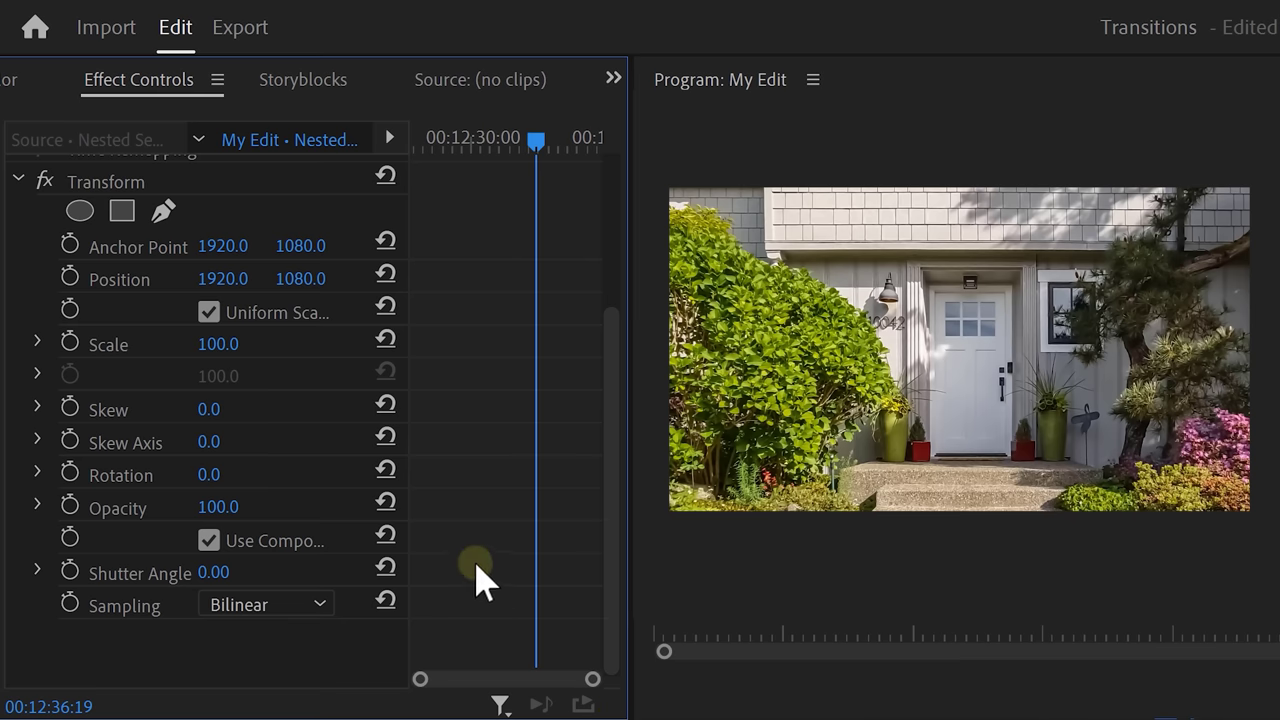
click(70, 278)
click(70, 342)
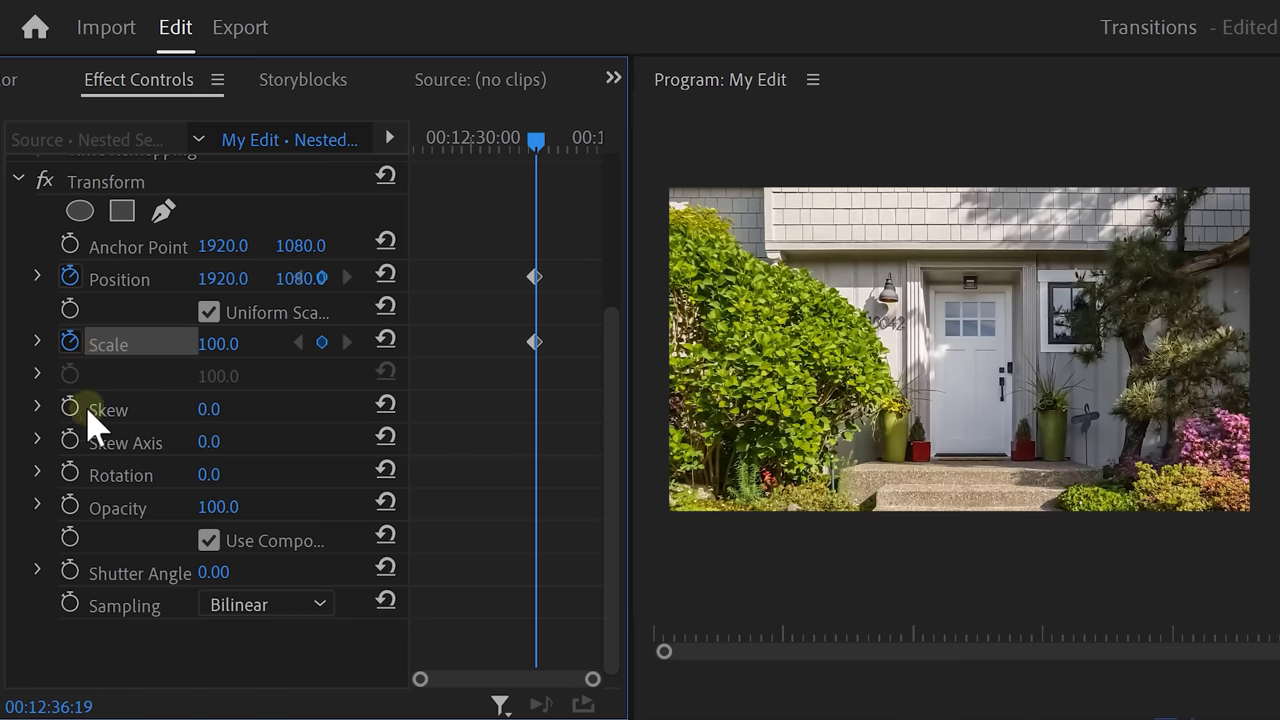
click(70, 473)
At 00:12:40:07 set Scale 300 and Rotation about 90°, ease the keyframes, and use a 180 shutter angle.
click(552, 140)
drag(552, 140, 571, 140)
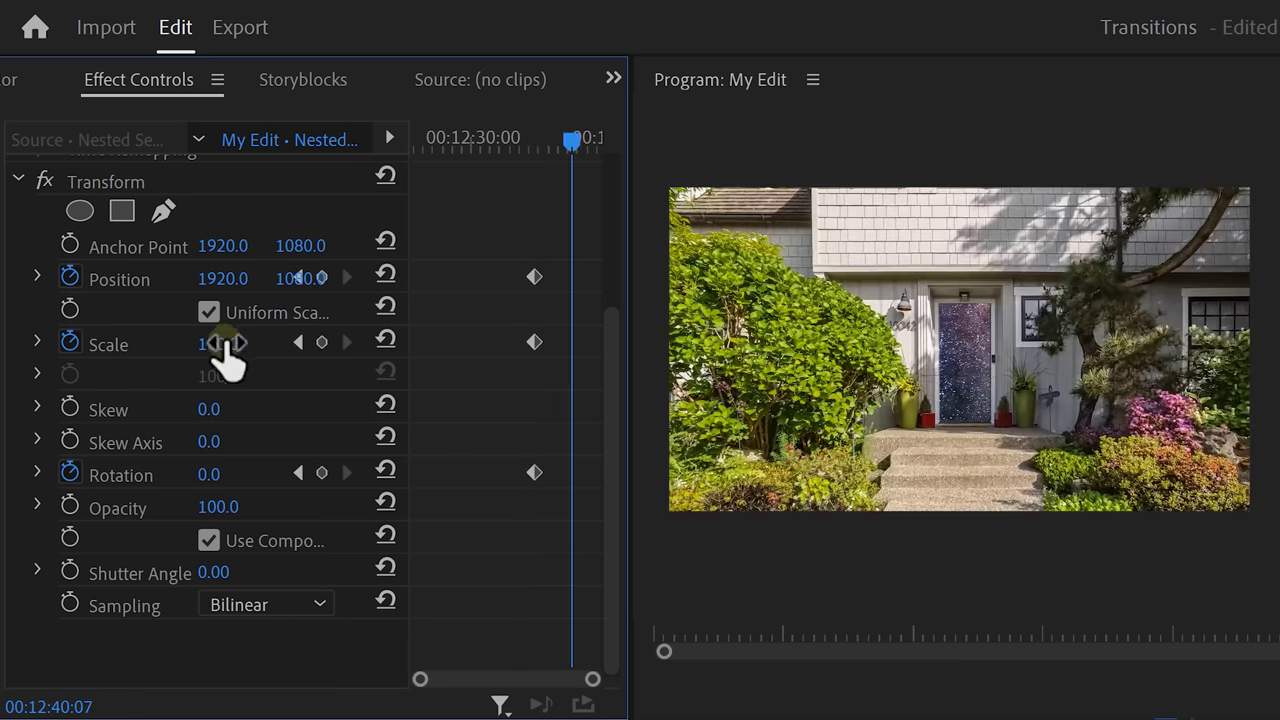
drag(218, 344, 300, 344)
drag(213, 474, 418, 431)
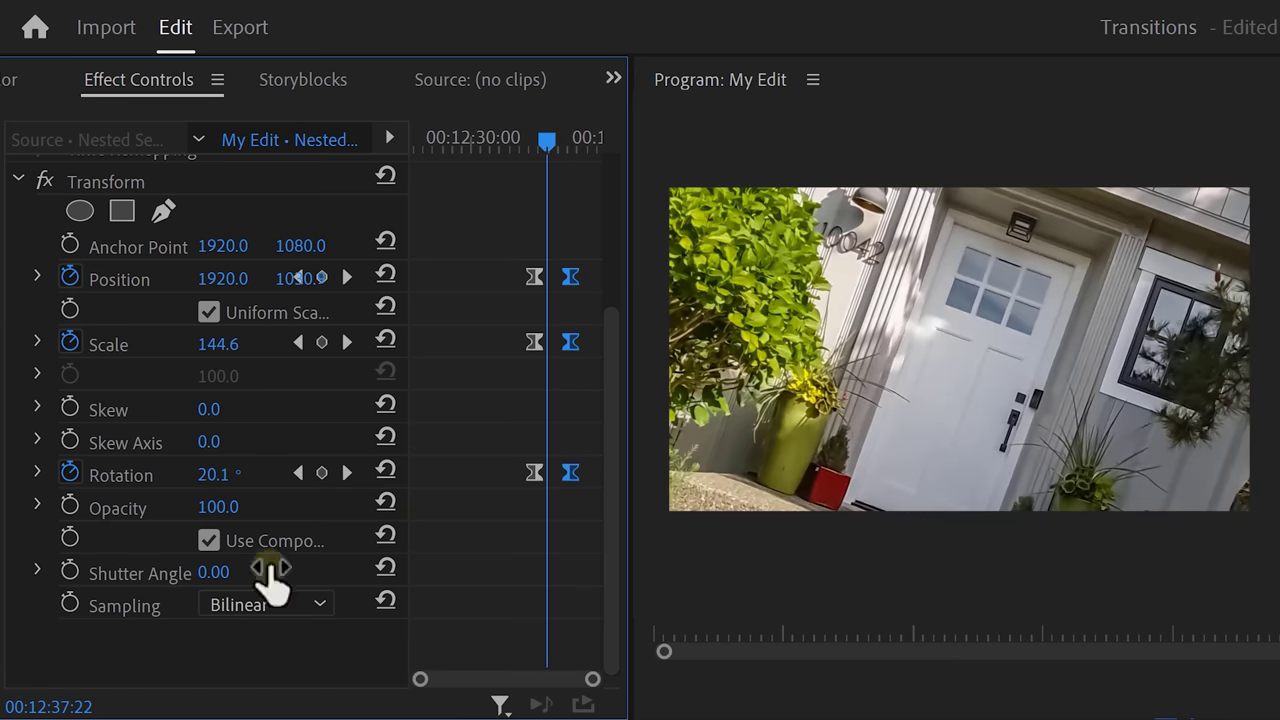
click(225, 573)
text(180)
key(Return)
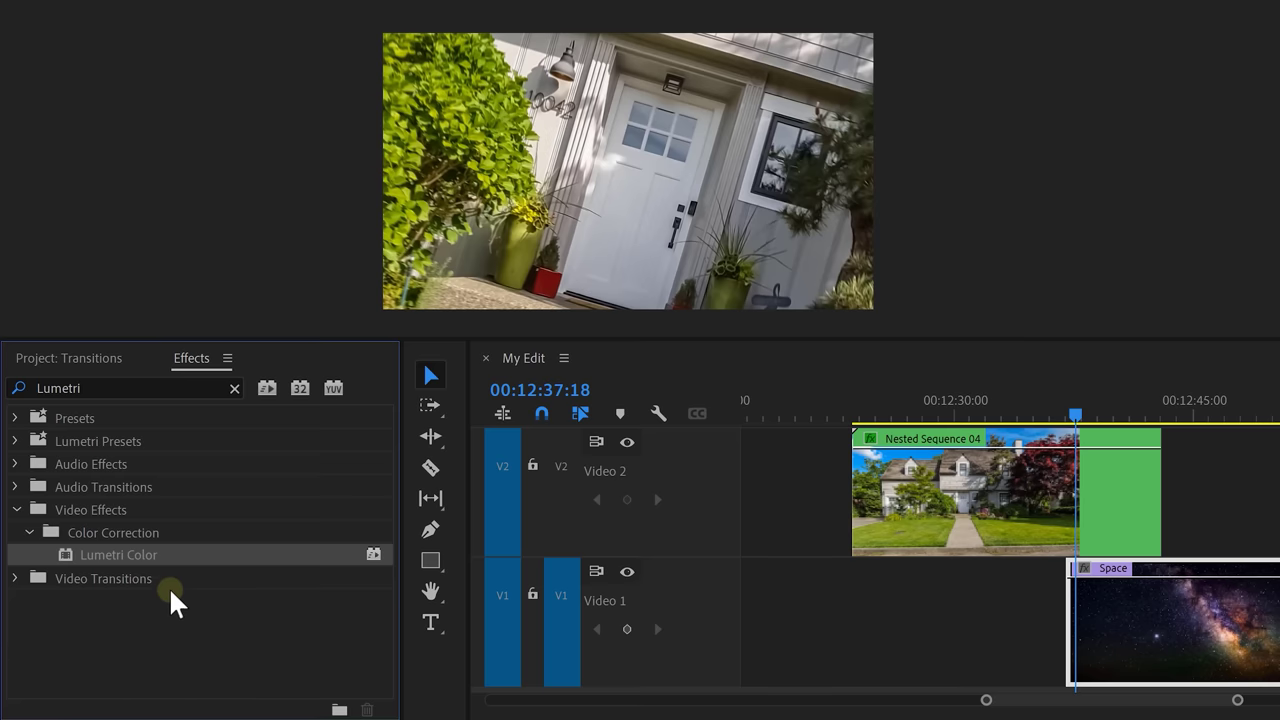
Apply Lumetri Color to the Space clip and move the playhead to 00:12:37:24, just after the transition.
drag(171, 554, 1054, 606)
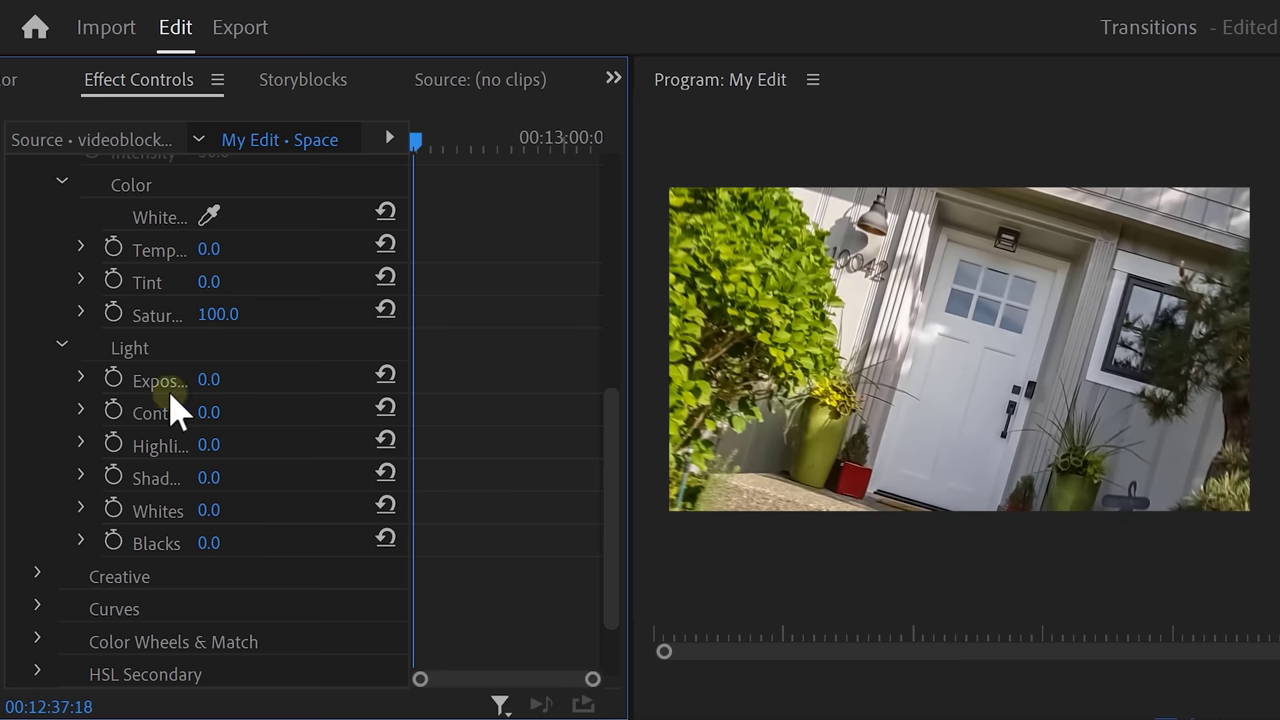
mouse_move(404, 150)
mouse_down()
mouse_move(430, 146)
mouse_move(416, 142)
mouse_up()
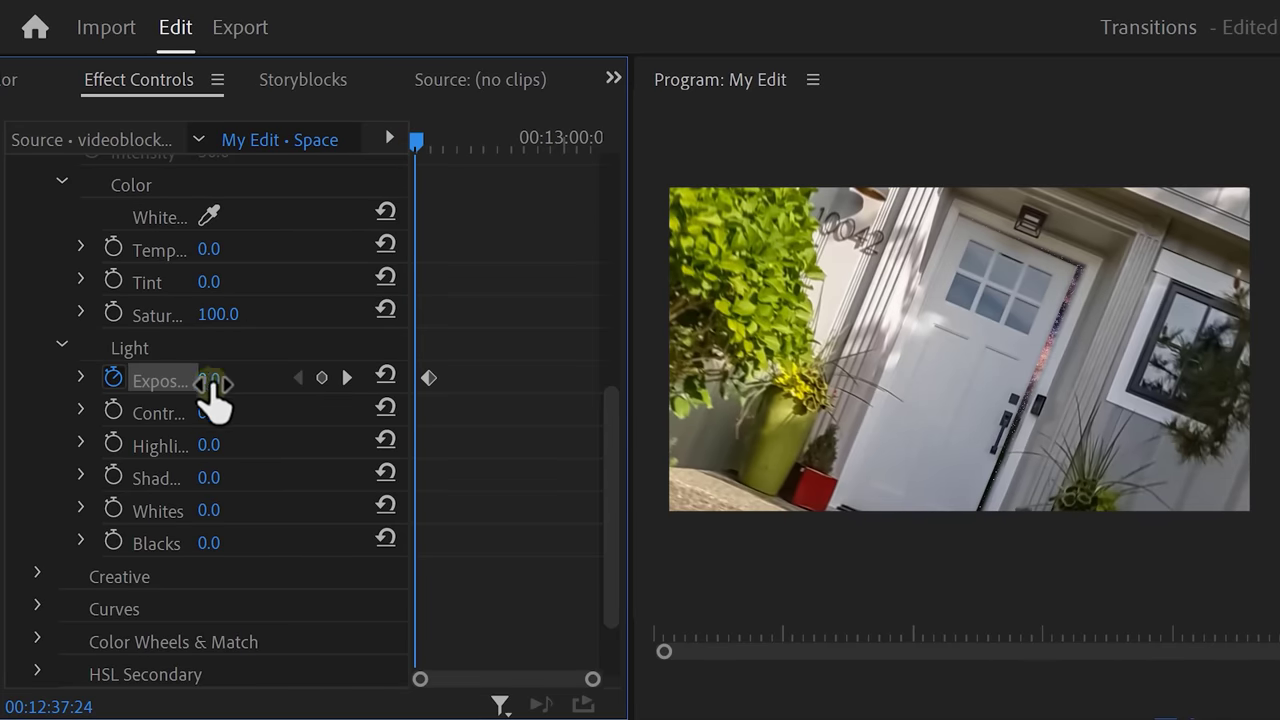